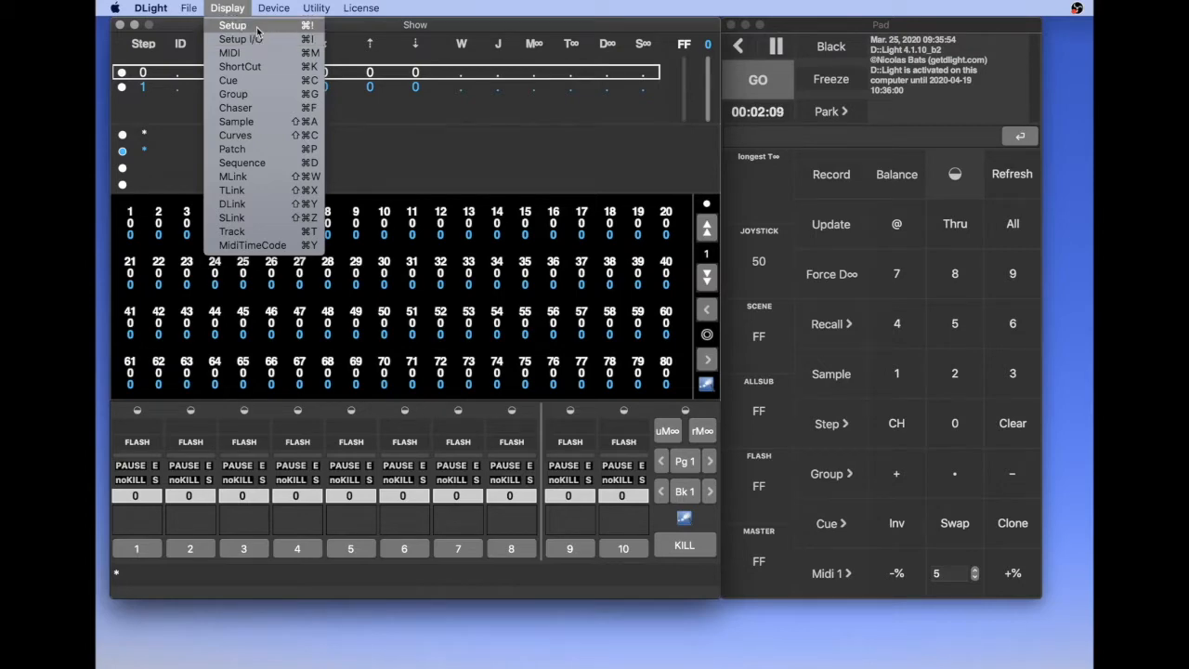
Open the Setup window and move the Pad window apart from the Show window, keeping Setup in front.
click(257, 32)
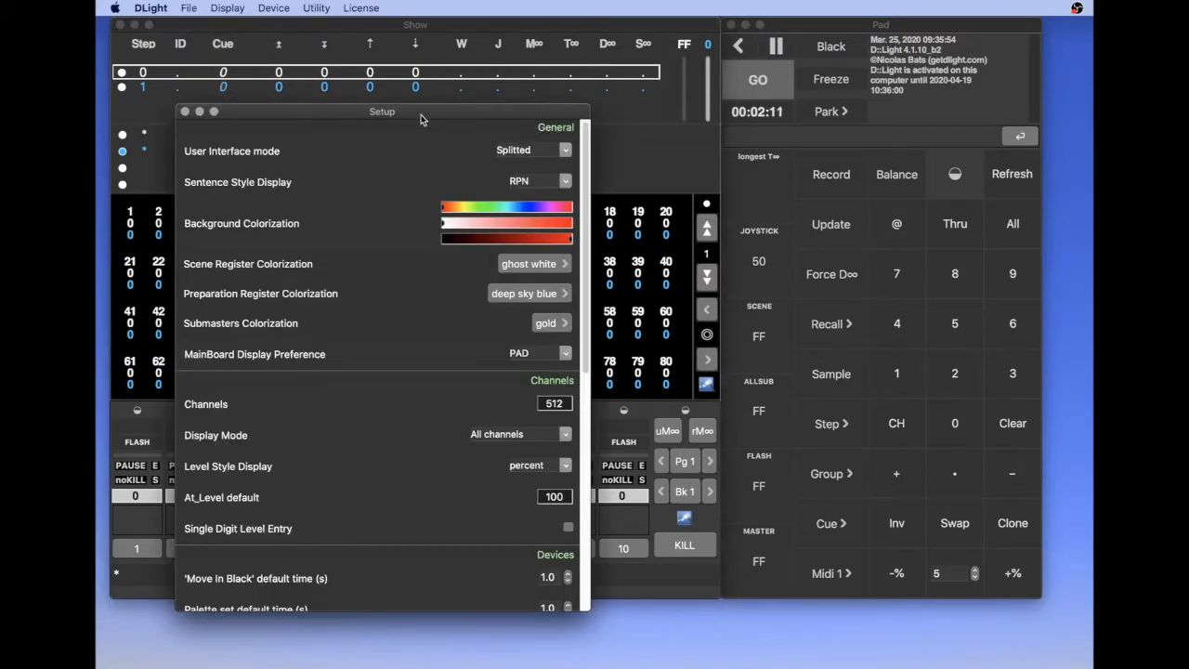
drag(419, 119, 480, 89)
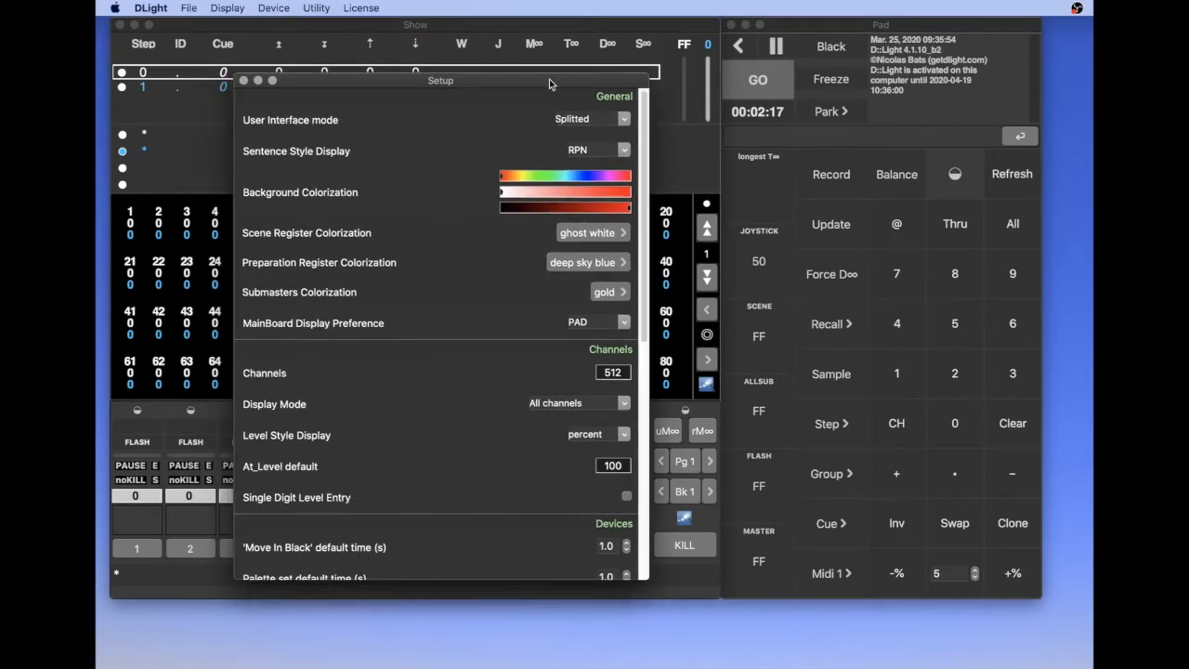
drag(549, 84, 555, 127)
click(794, 28)
drag(794, 28, 828, 28)
click(678, 28)
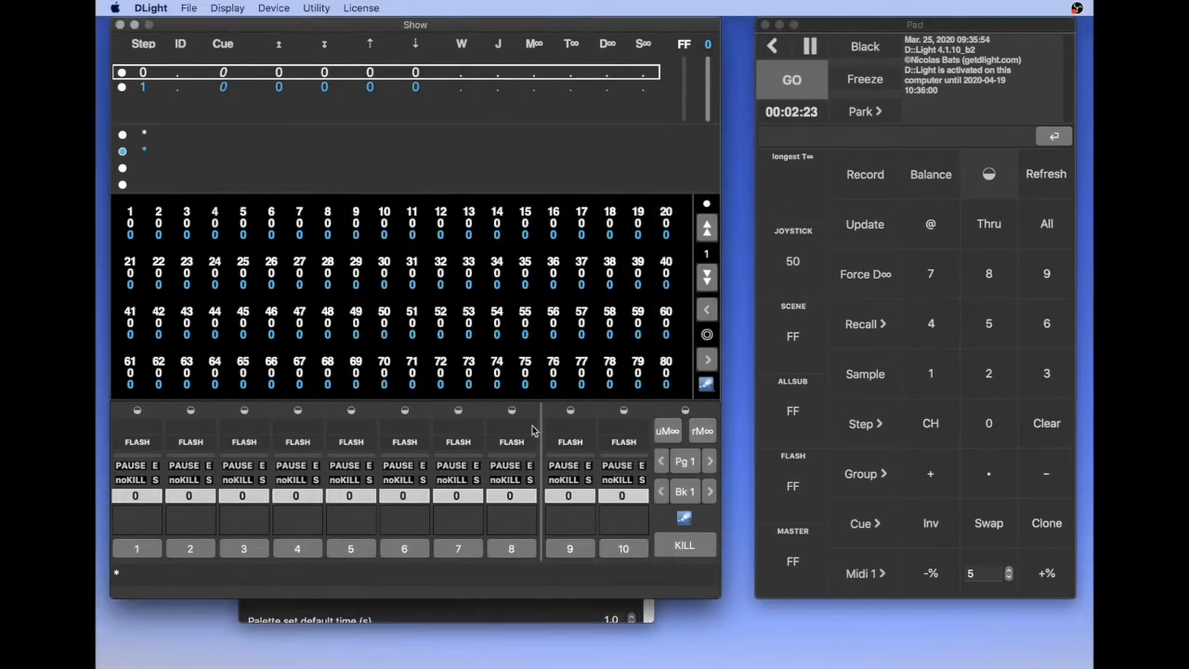
click(538, 614)
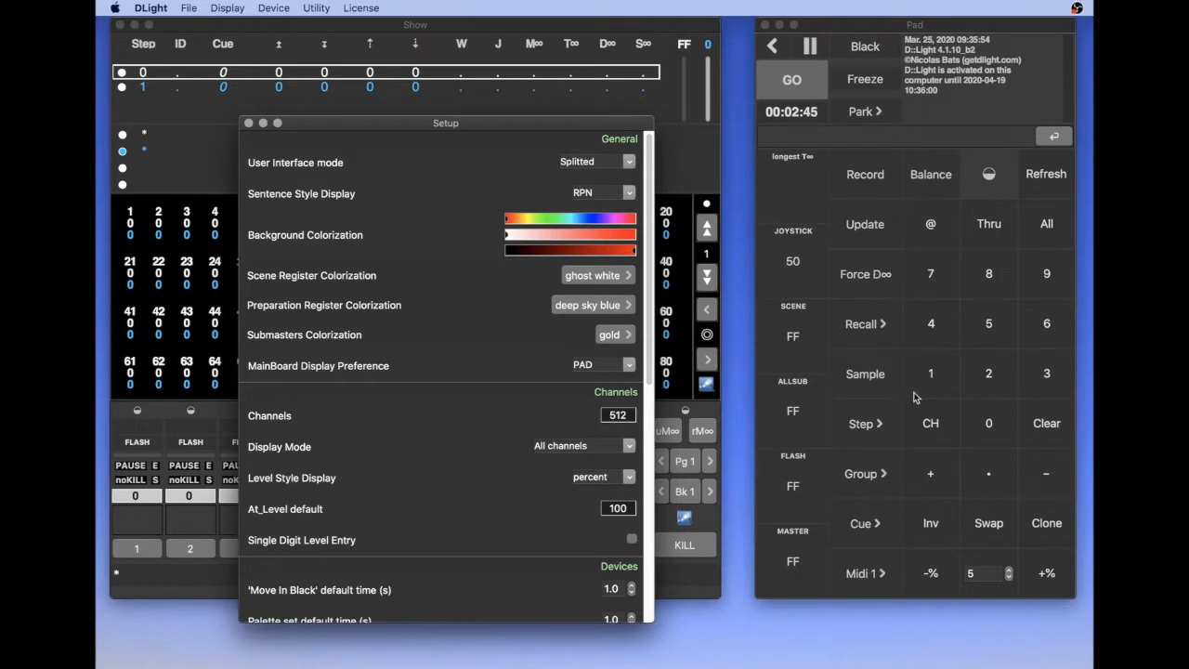
Set the User Interface mode to Attached and shift the combined Show window slightly.
click(609, 164)
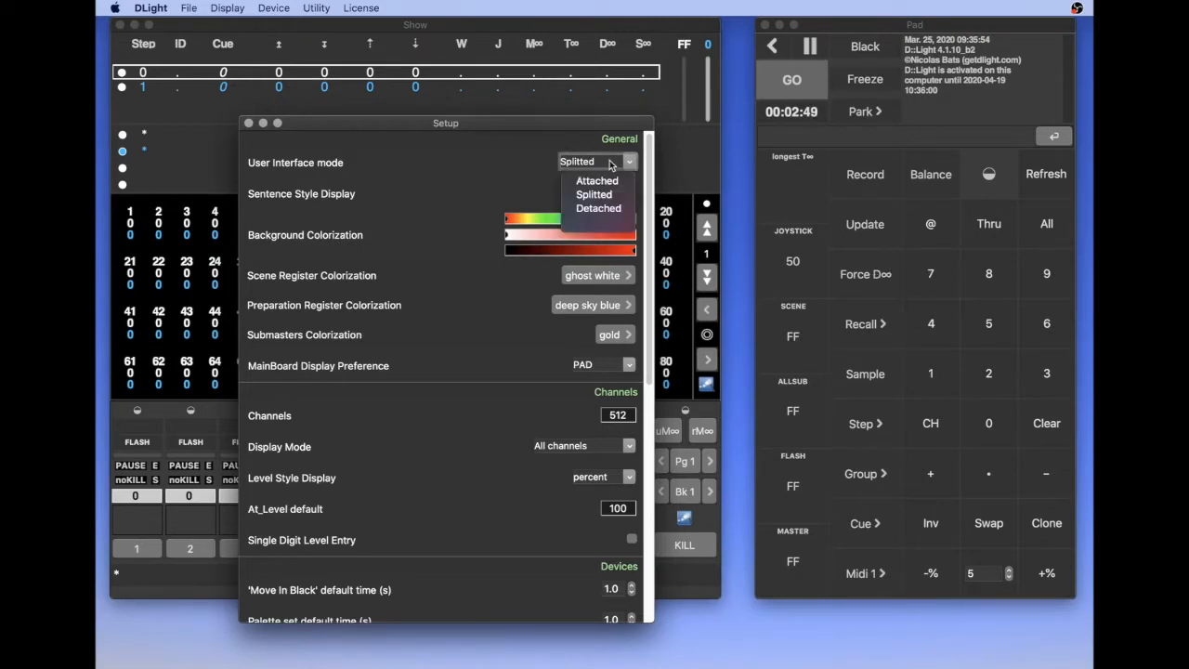
click(606, 182)
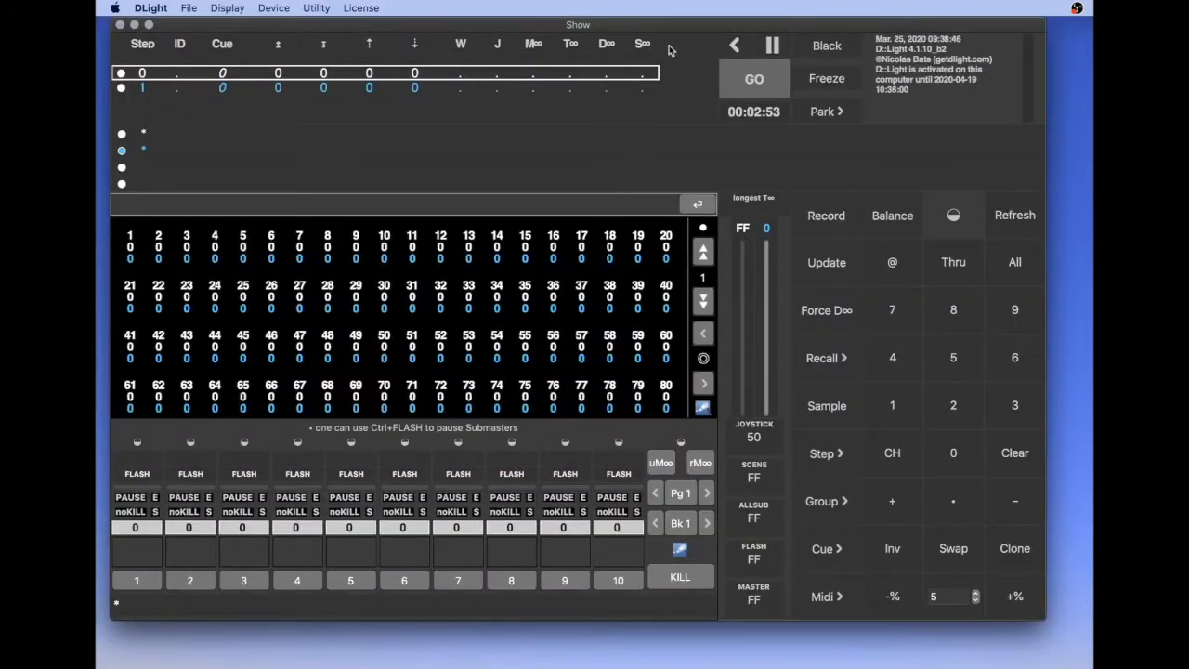
mouse_move(676, 24)
mouse_down()
mouse_move(688, 53)
mouse_move(685, 37)
mouse_up()
Set the User Interface mode to Detached in Setup and move the SubMasters window away from the Show window.
key(super+comma)
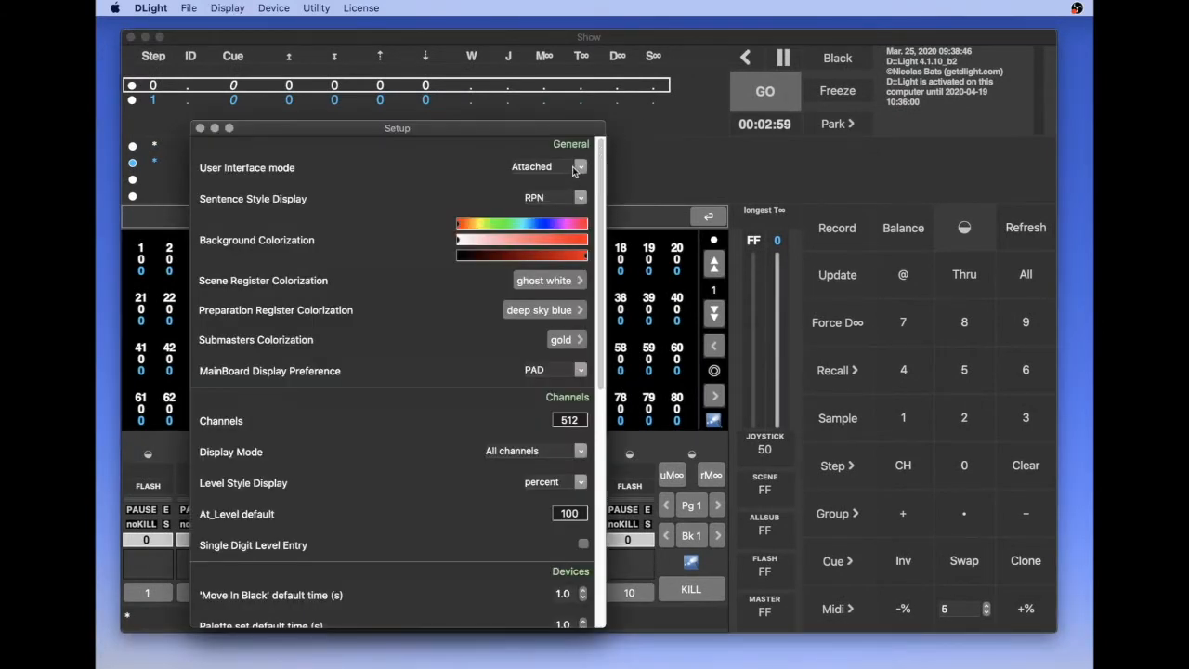
click(572, 166)
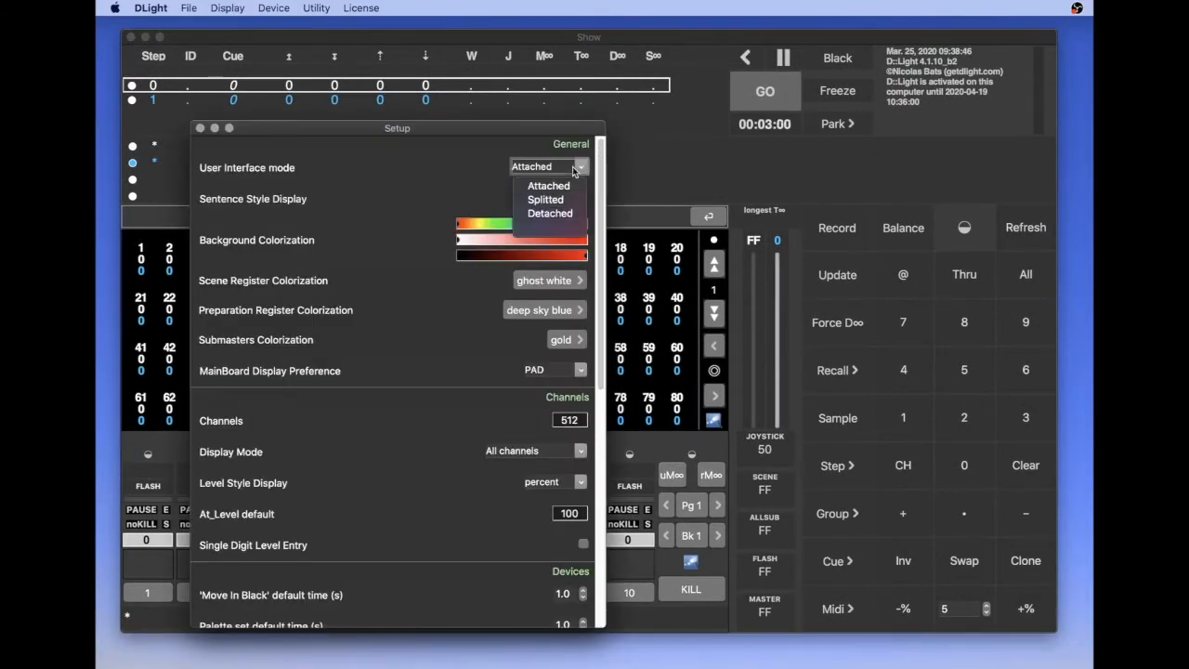
click(567, 214)
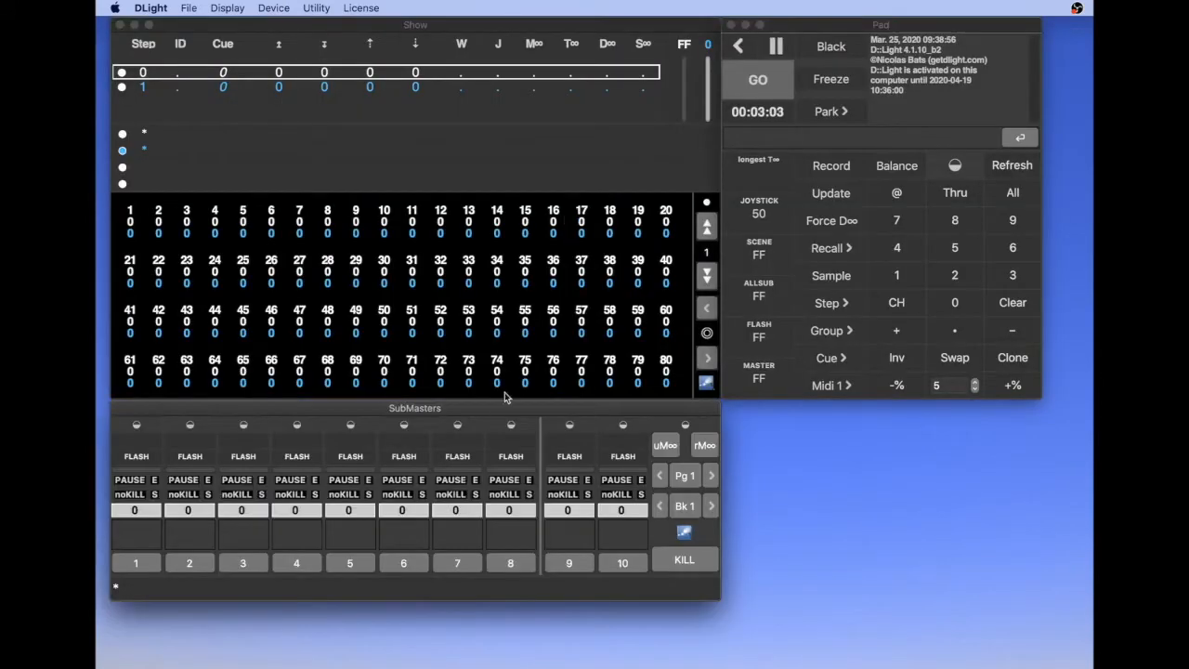
drag(501, 408, 523, 419)
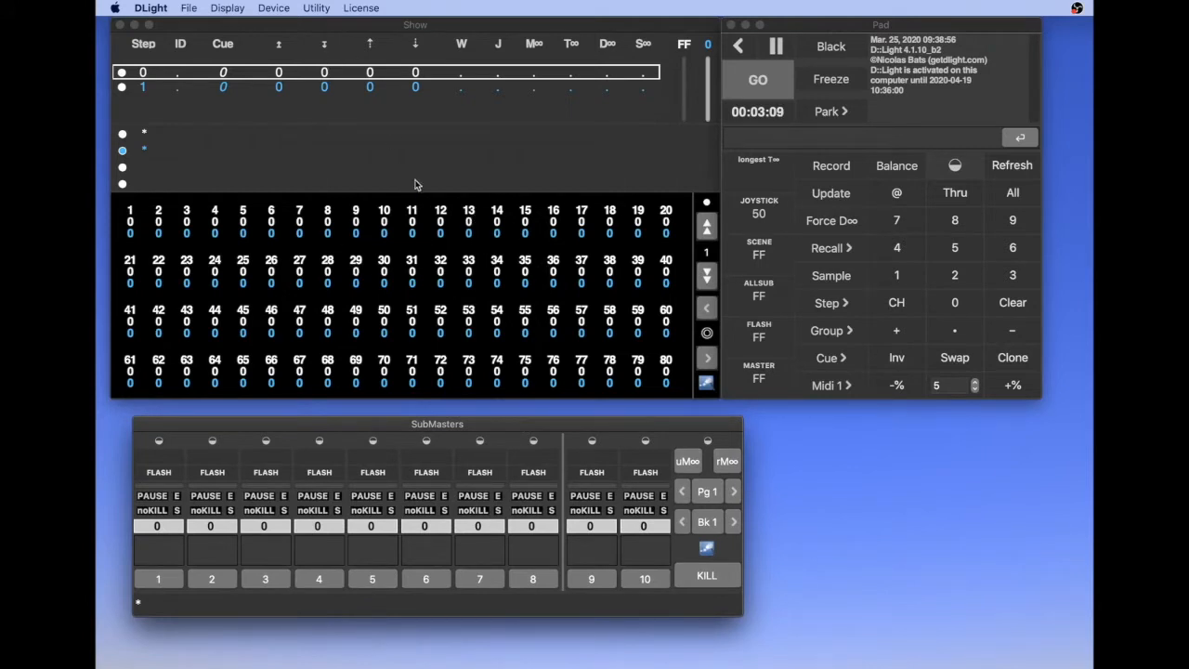
Reopen Setup and set the Submasters Matrice to 16.
key(super+comma)
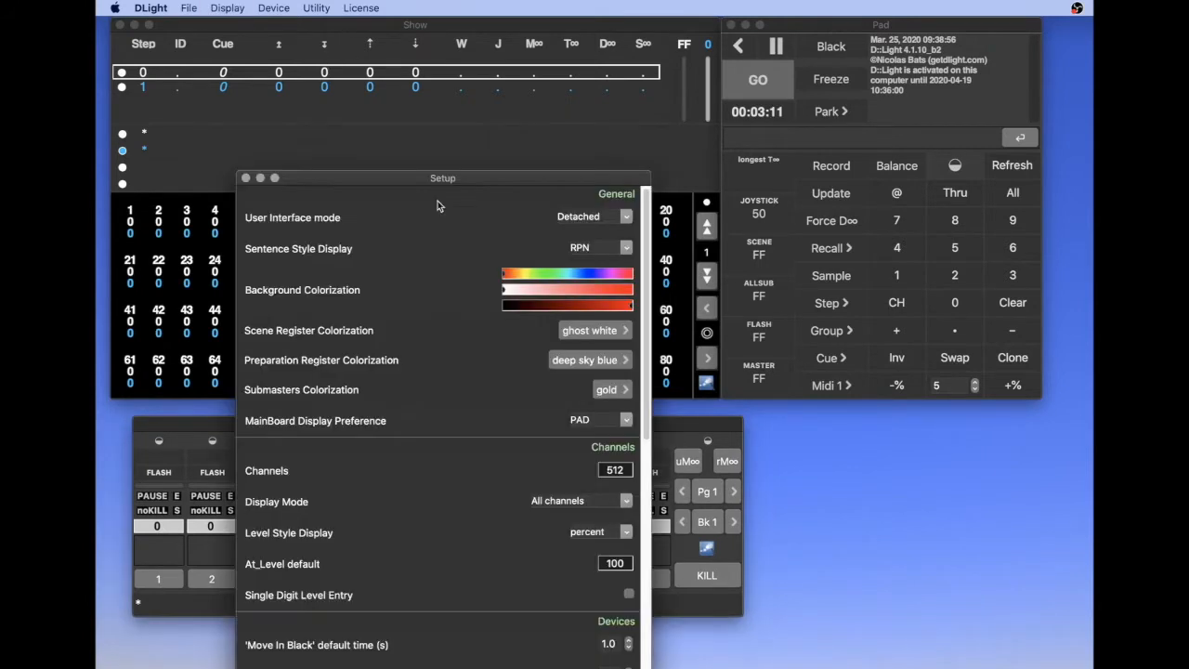
drag(396, 177, 466, 65)
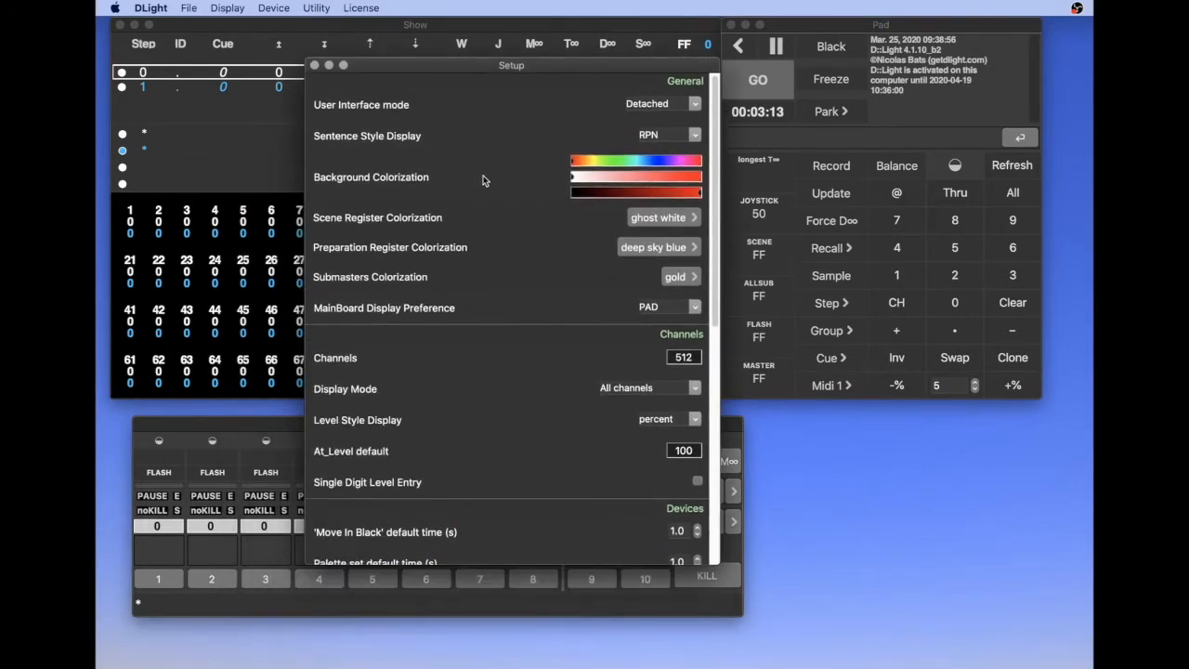
scroll(484, 311, down, 10)
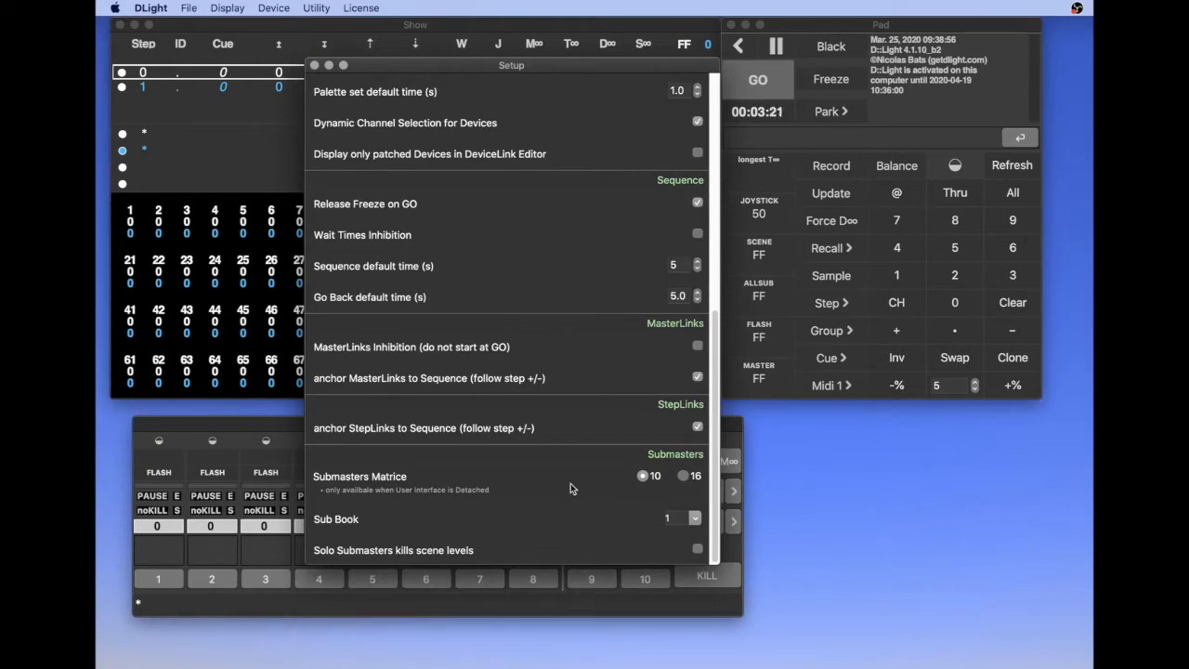
click(279, 427)
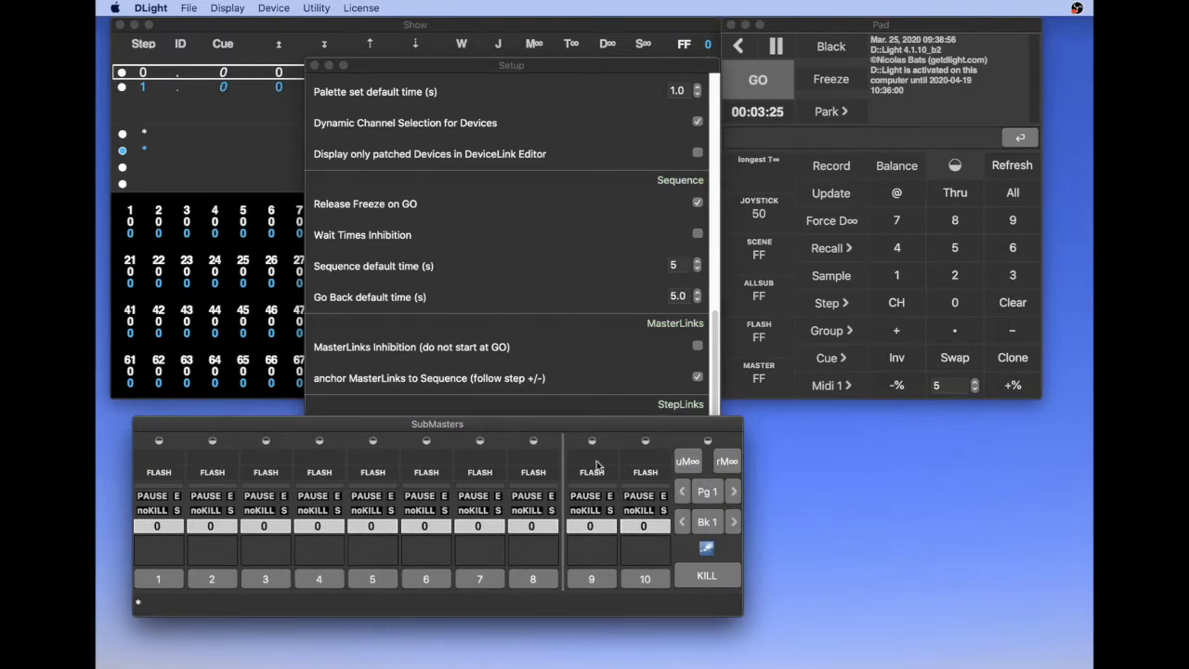
click(591, 372)
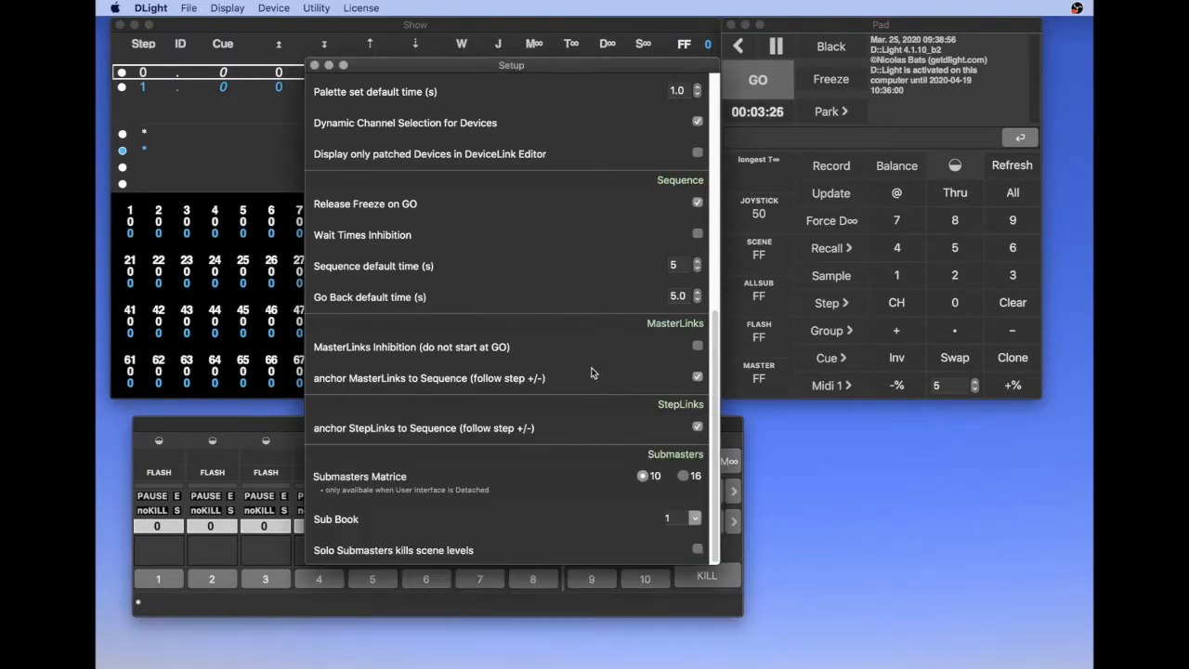
click(684, 476)
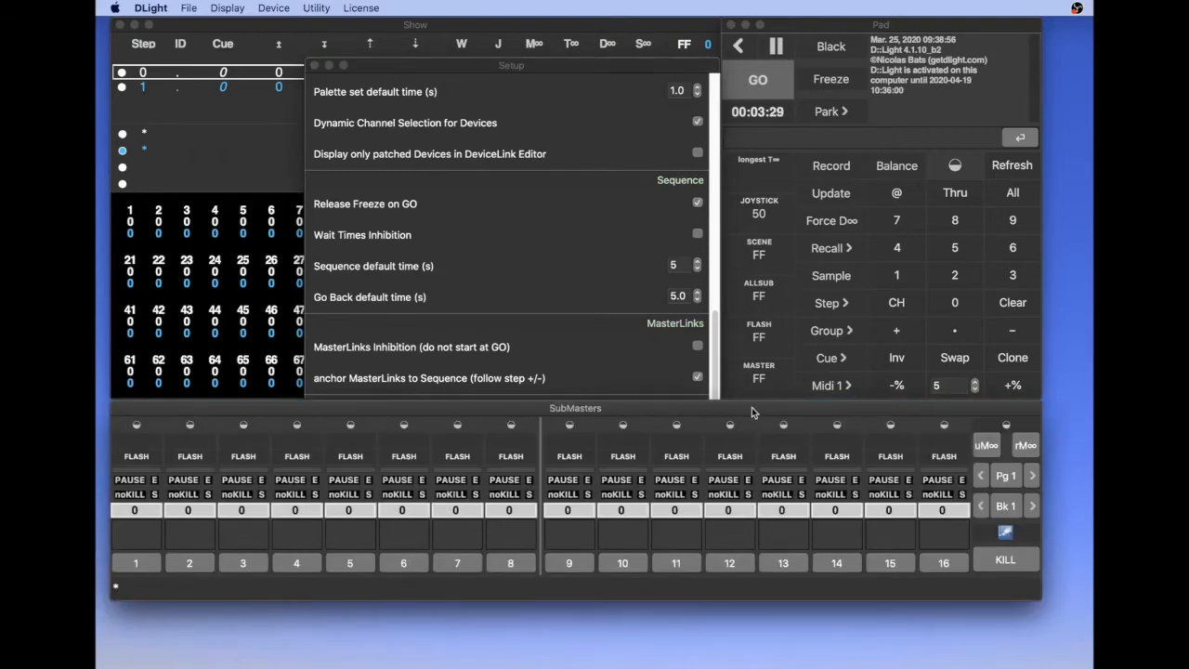
Nudge the widened SubMasters window down and set the Submasters Matrice back to 10 in Setup.
mouse_move(752, 407)
mouse_down()
mouse_move(755, 427)
mouse_move(752, 417)
mouse_up()
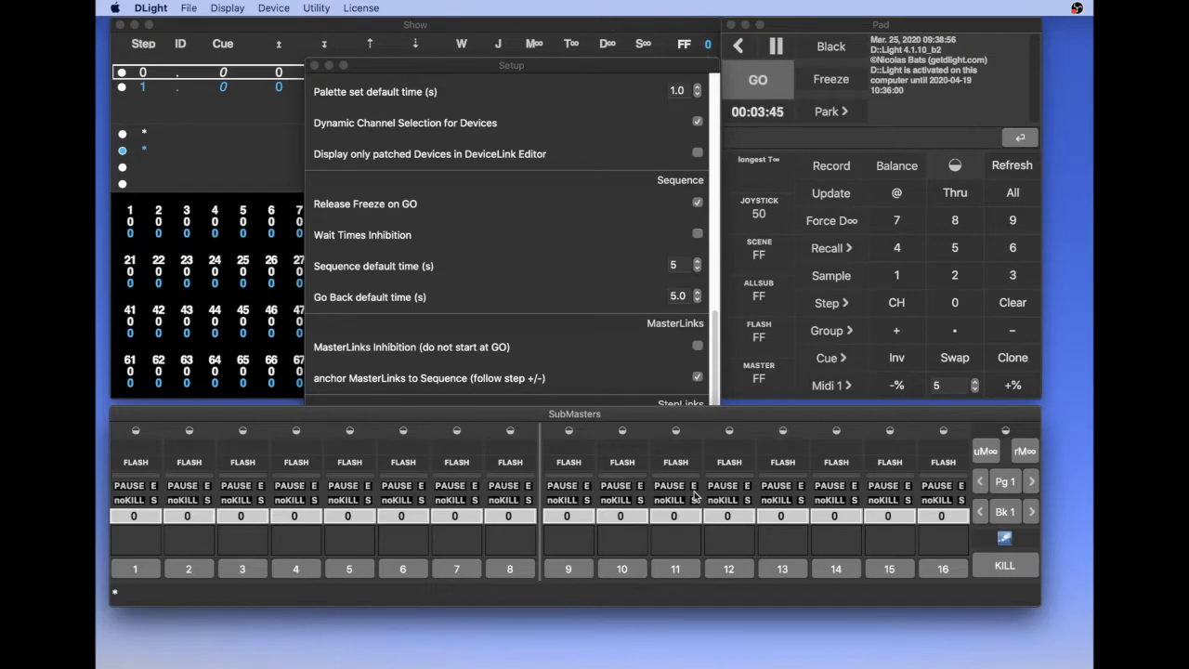
click(616, 377)
click(643, 475)
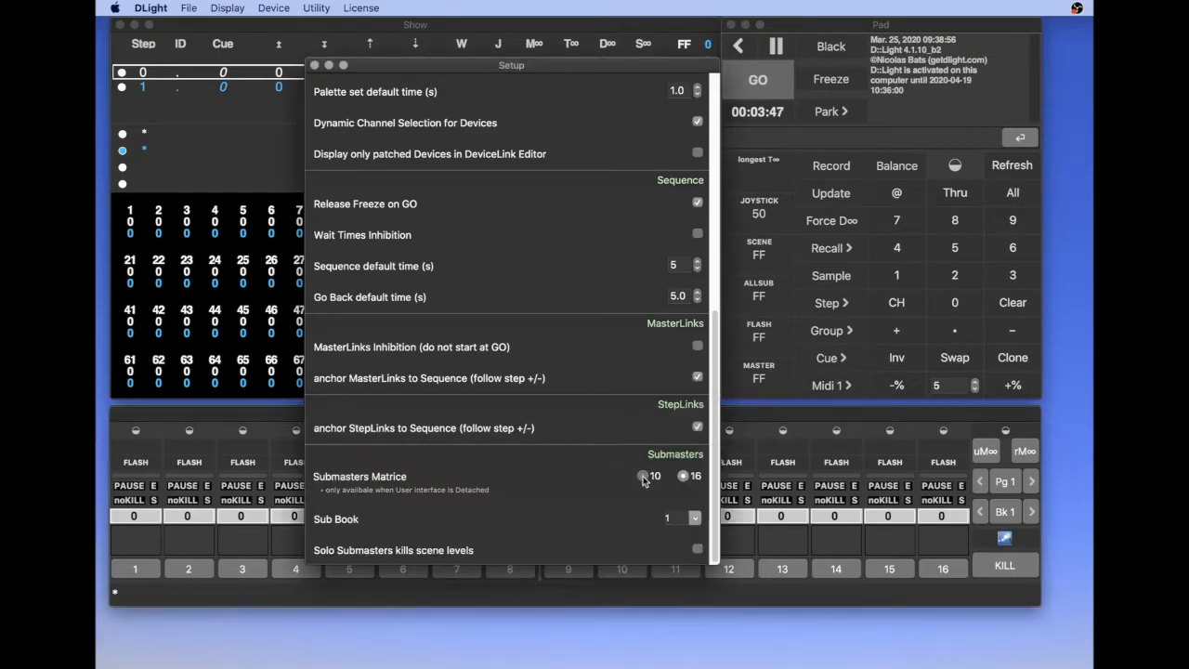
Set the User Interface mode back to Splitted in the General settings.
scroll(586, 299, up, 1)
scroll(585, 301, up, 5)
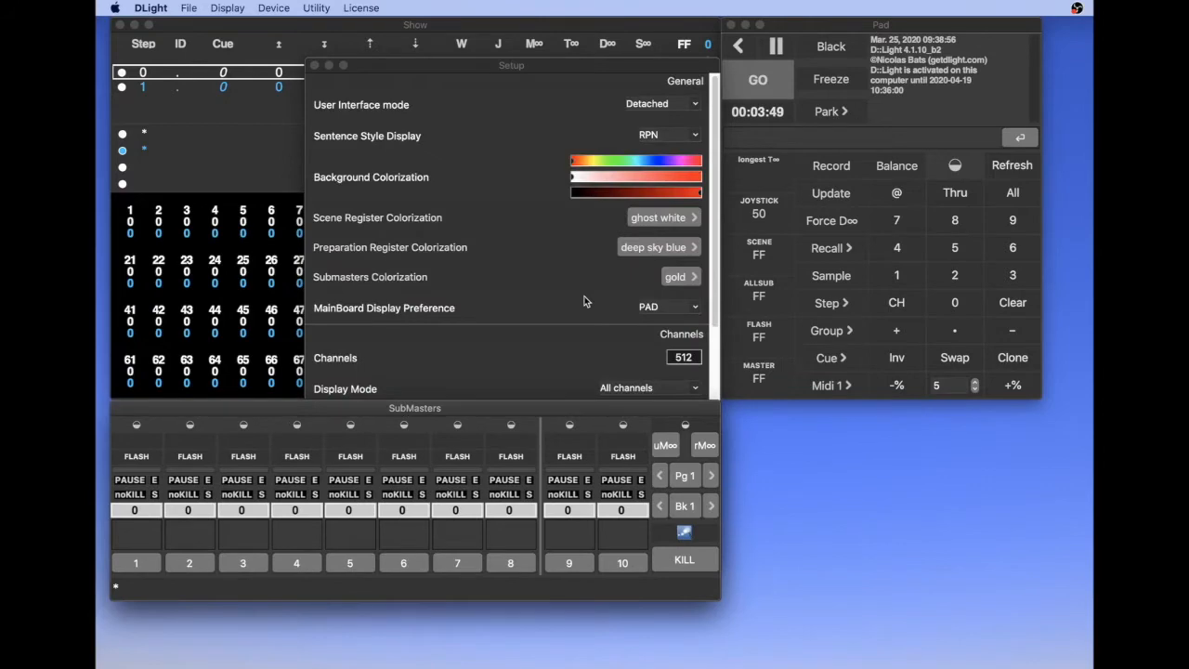
click(682, 105)
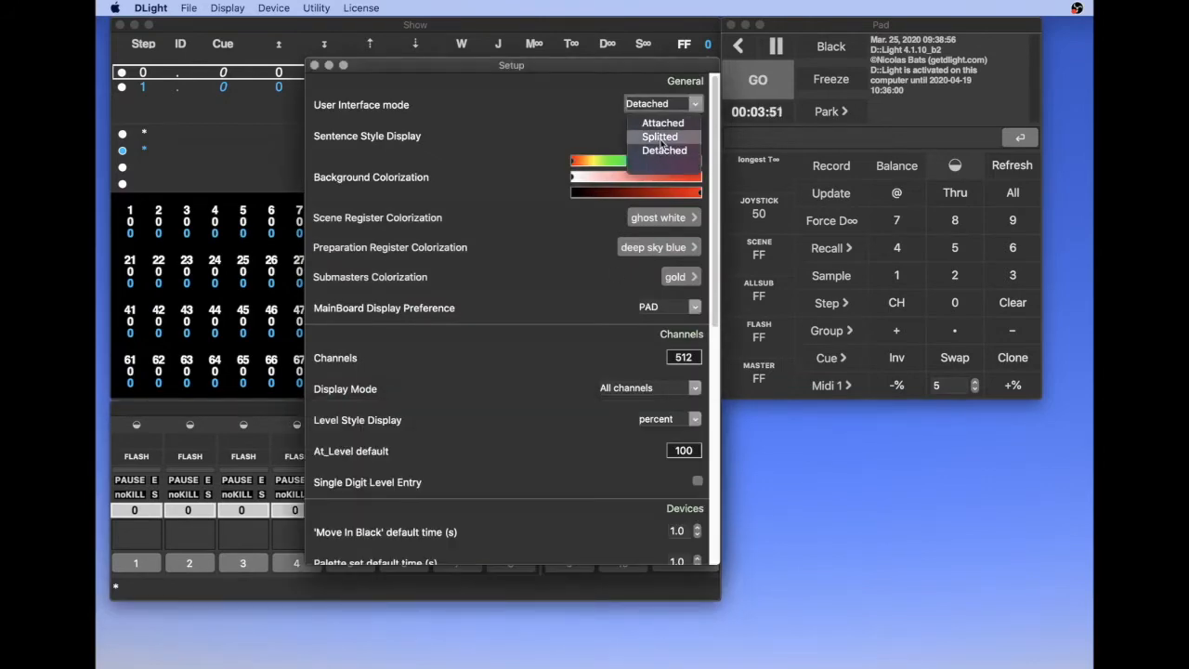
click(659, 137)
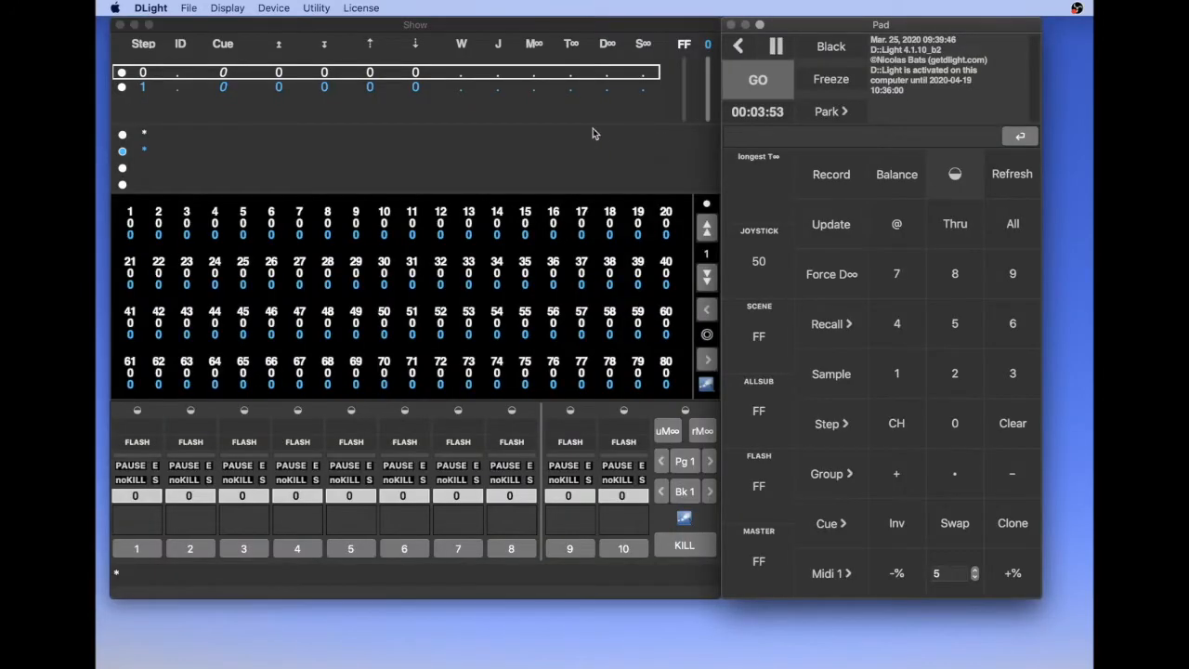
Reopen Setup clear of the Pad and set channel 1 to level 99 in RPN order: 1 CH 99 @.
key(super+comma)
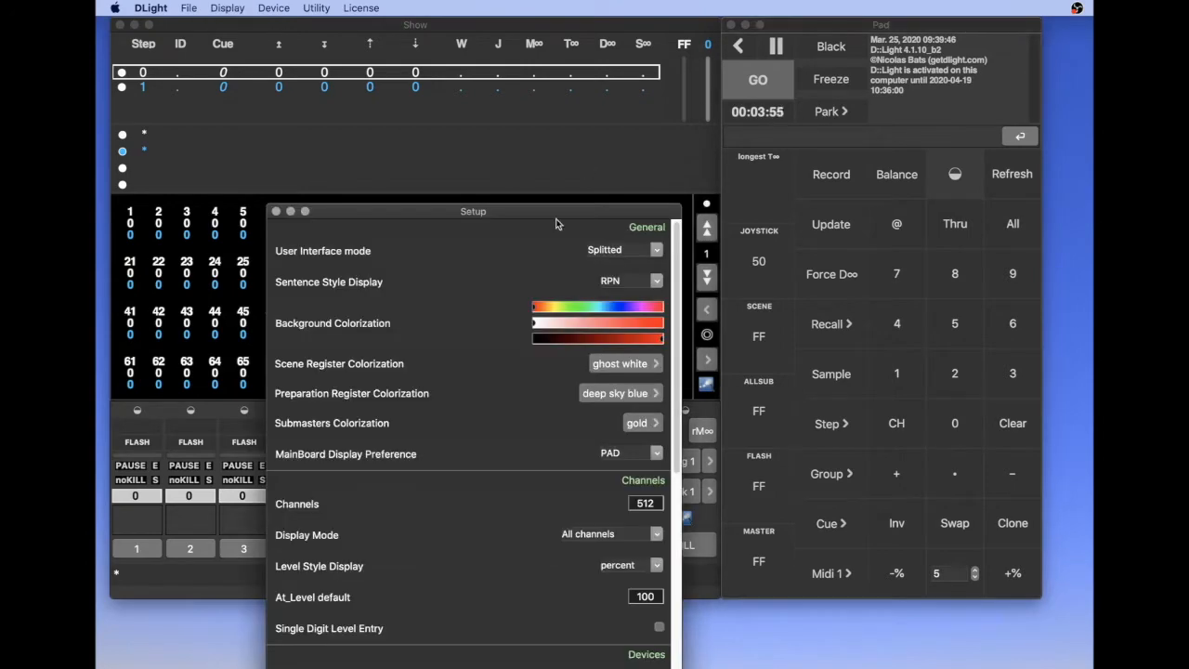
drag(558, 213, 693, 131)
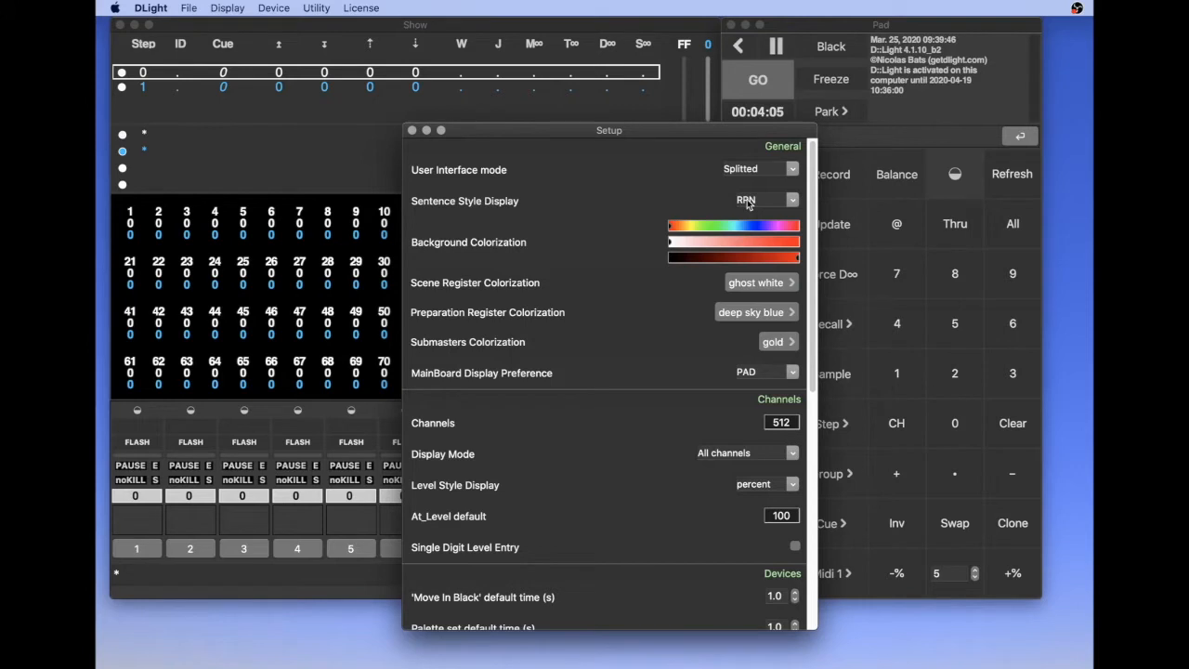
drag(720, 127, 573, 239)
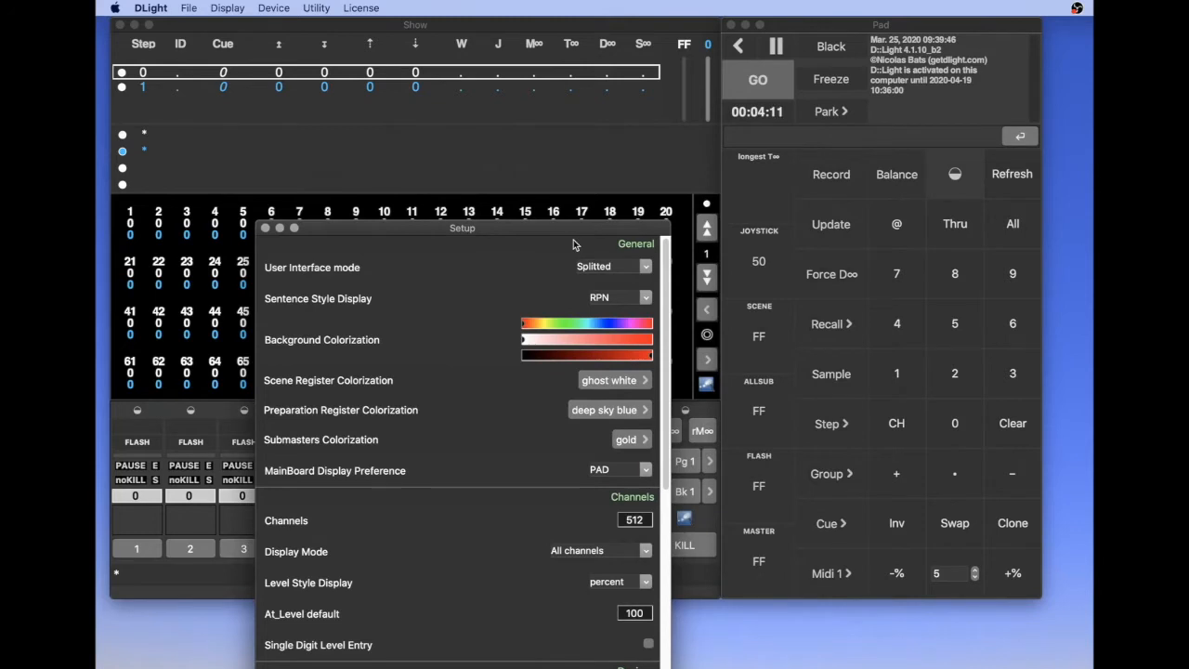
click(904, 374)
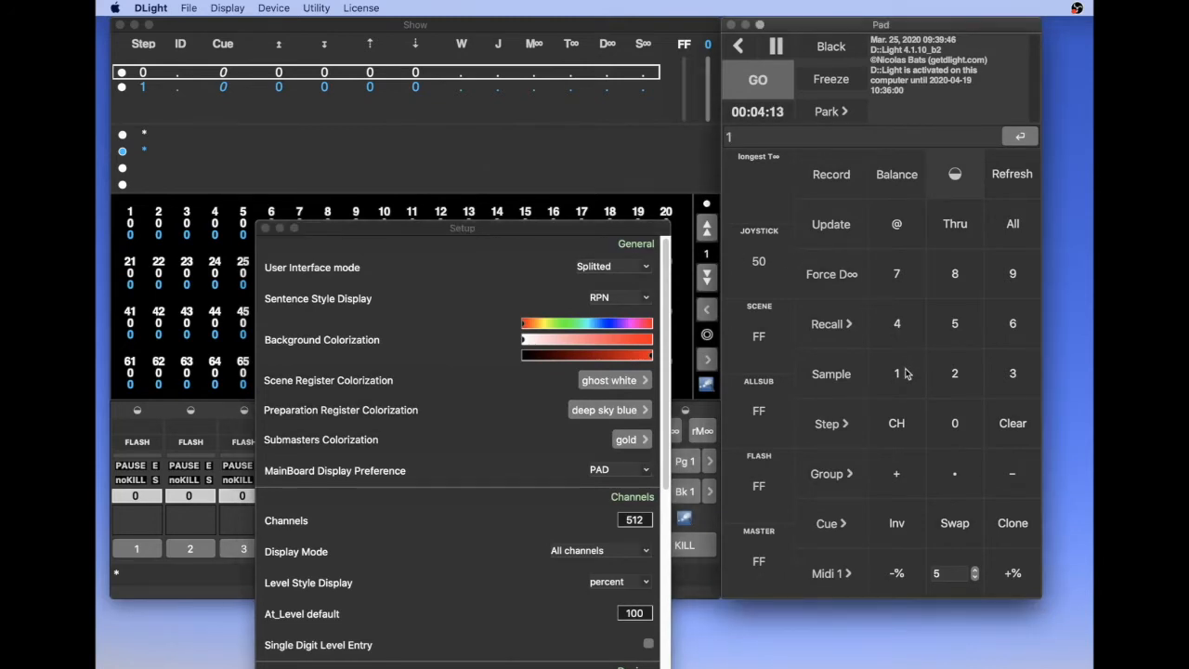
click(903, 423)
click(1015, 276)
click(1015, 276)
click(895, 225)
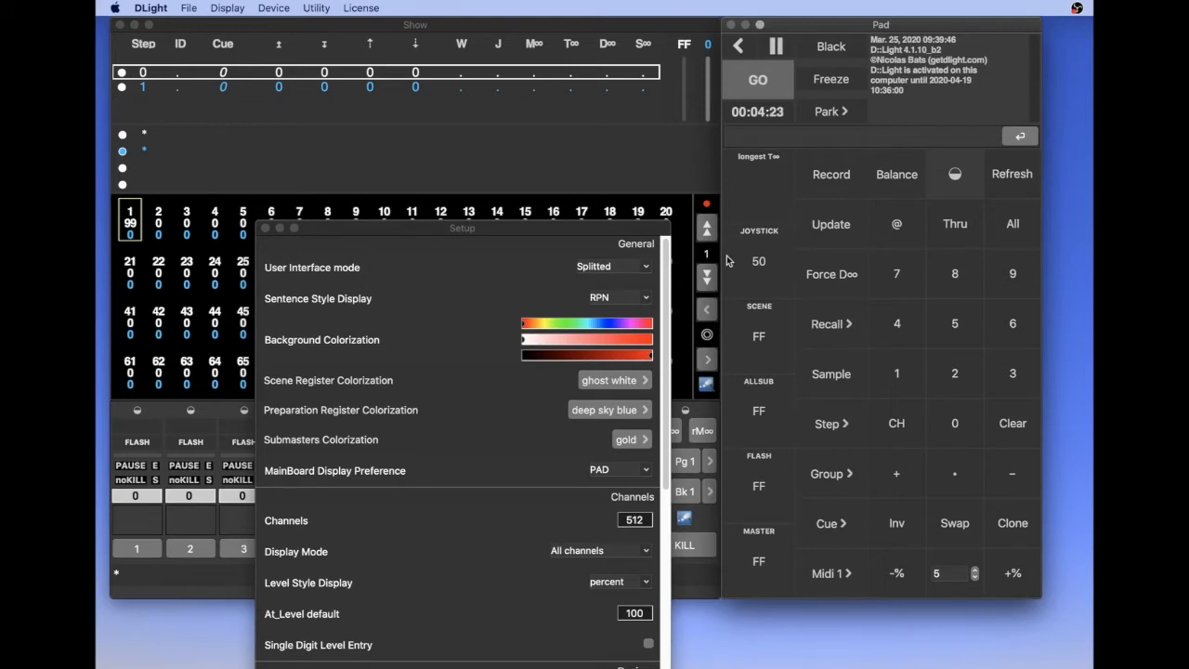
click(624, 301)
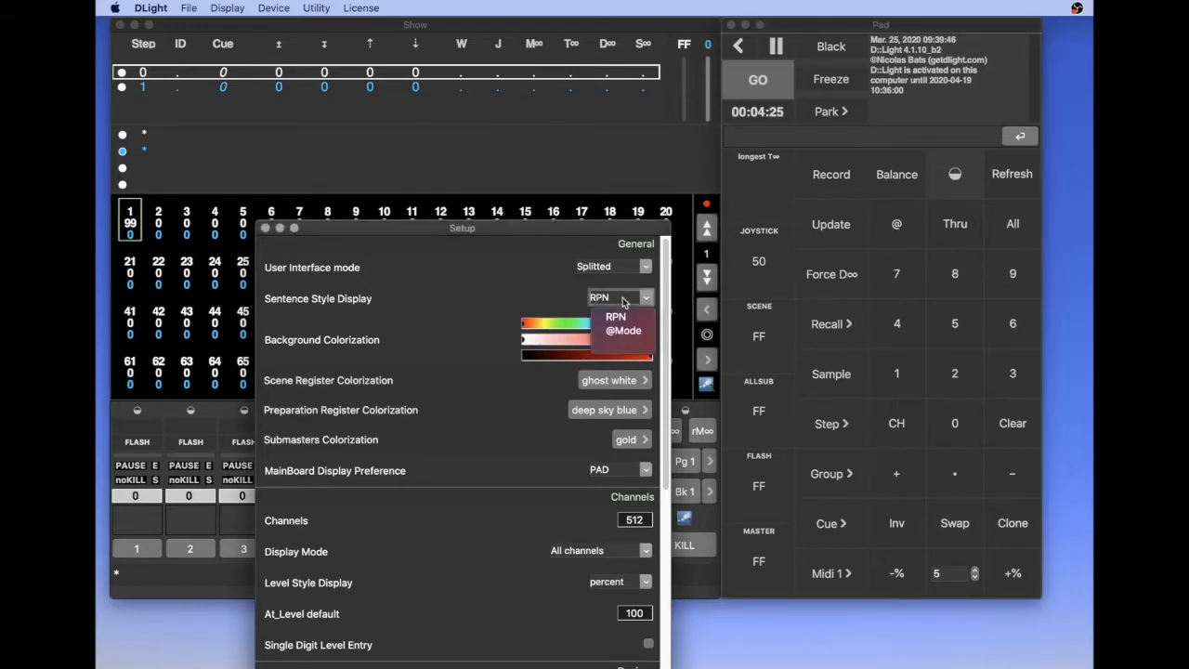
click(636, 332)
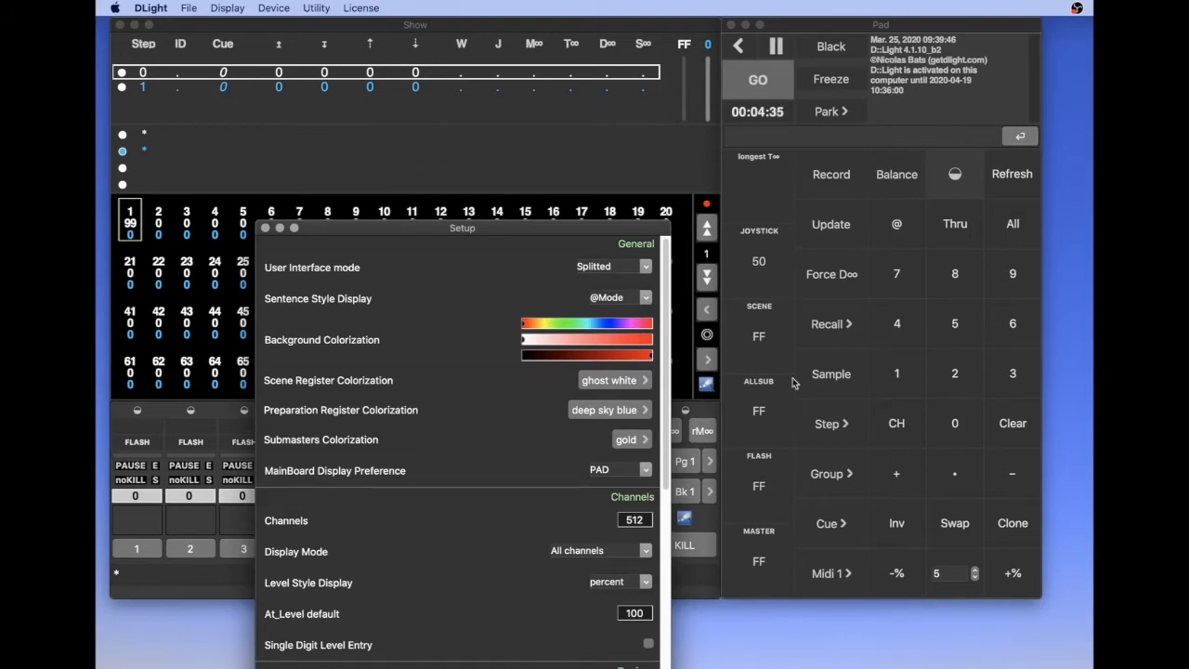
click(897, 424)
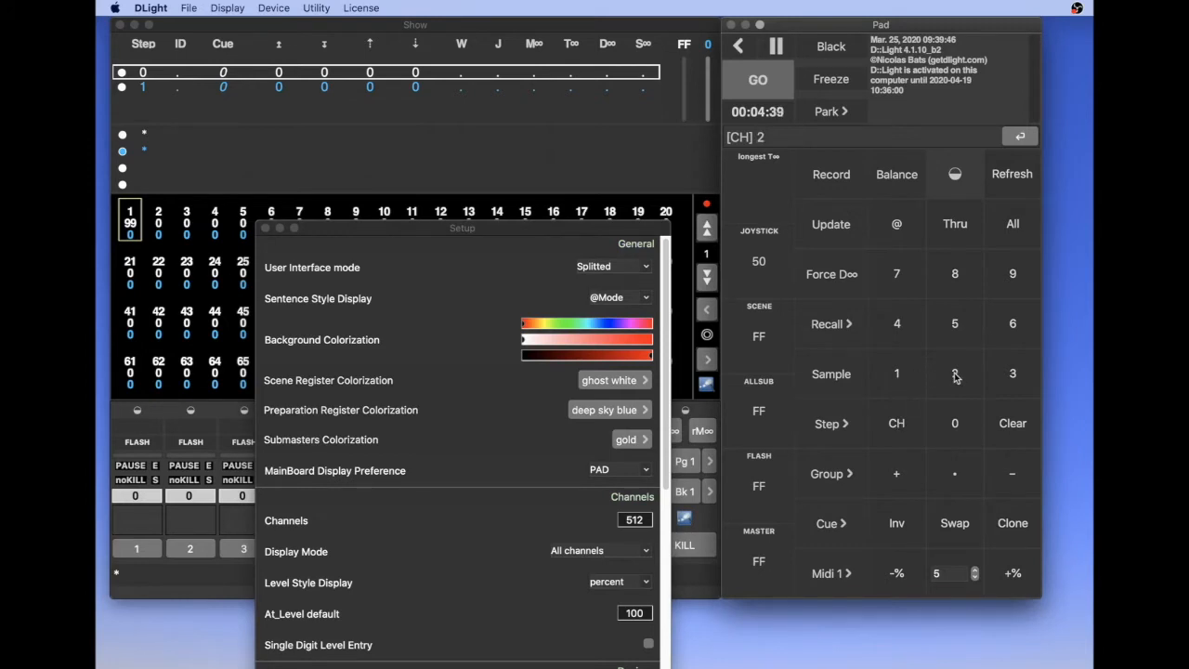
click(896, 232)
click(1012, 279)
click(1022, 137)
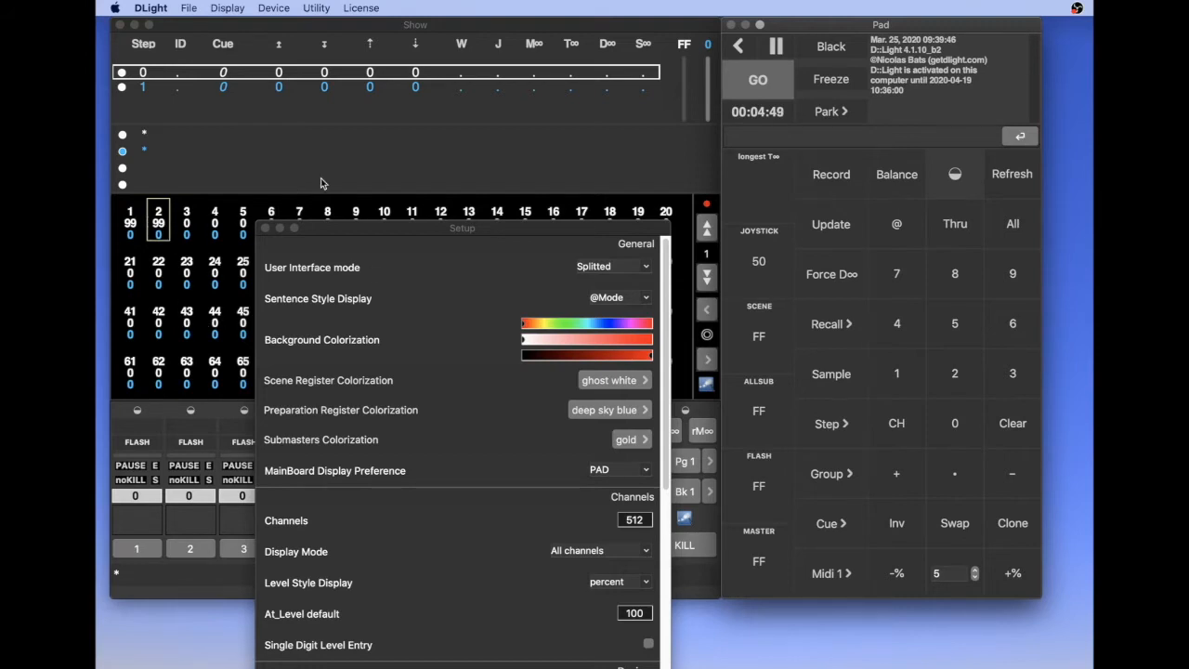
Set the Sentence Style Display back to RPN and change the Background Colorization to a saturated dark red.
click(610, 296)
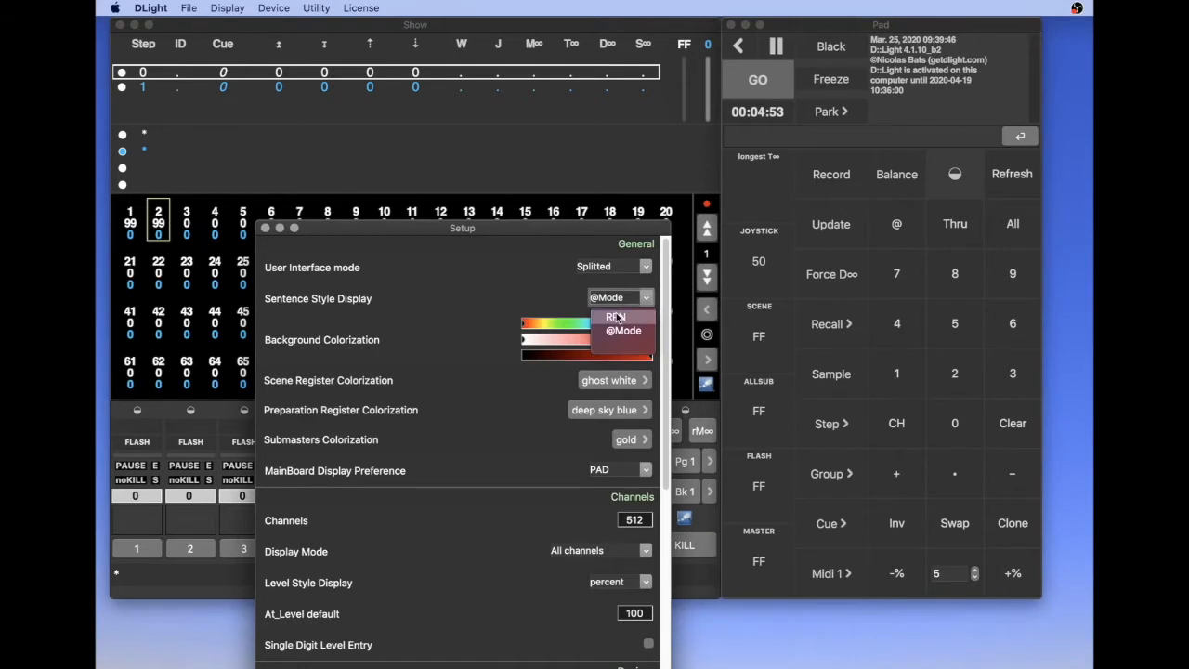
click(616, 317)
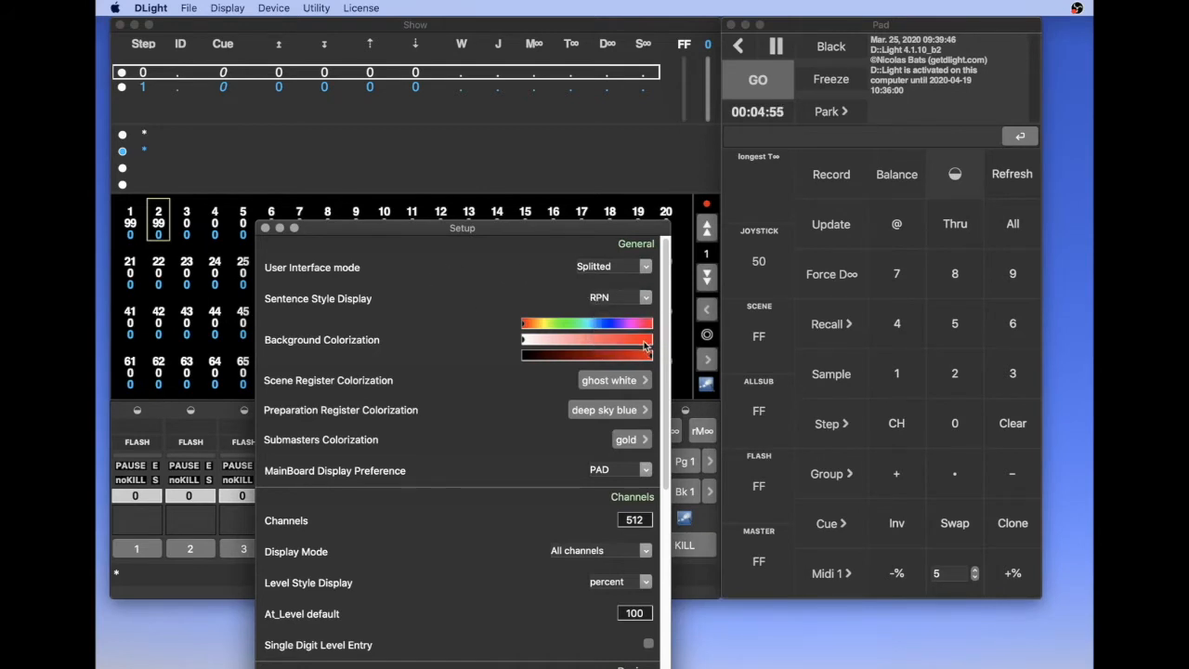
click(643, 340)
drag(631, 353, 586, 357)
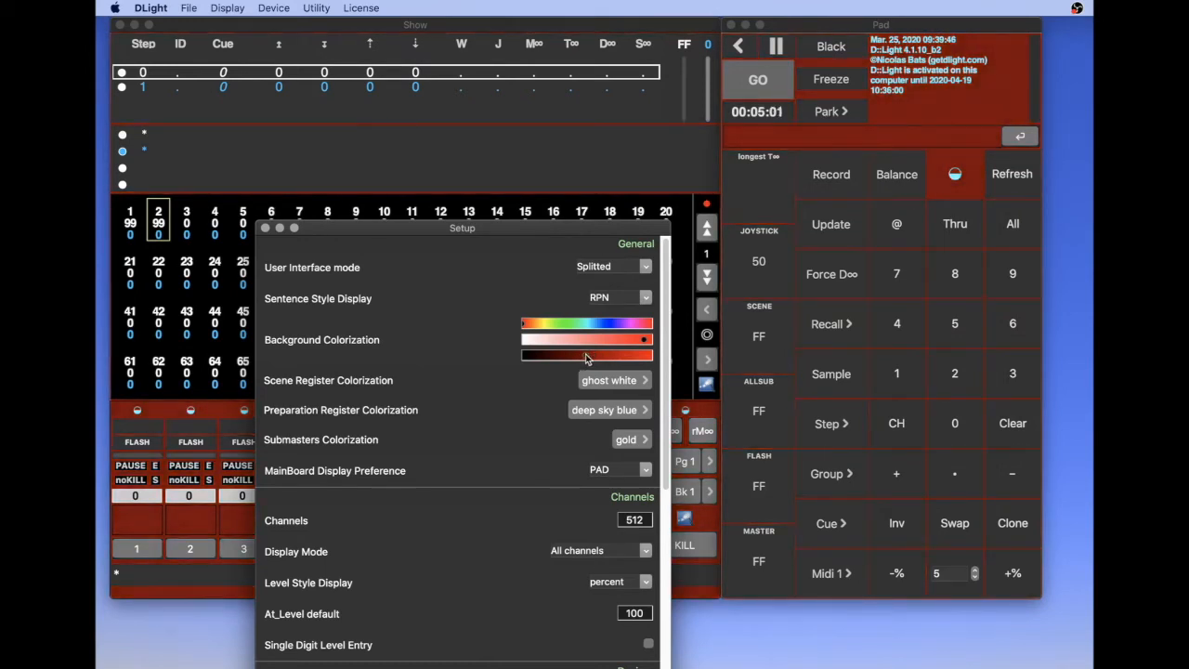
drag(586, 359, 585, 356)
Set the Scene Register Colorization to red and the Preparation Register Colorization to cyan.
drag(558, 230, 557, 140)
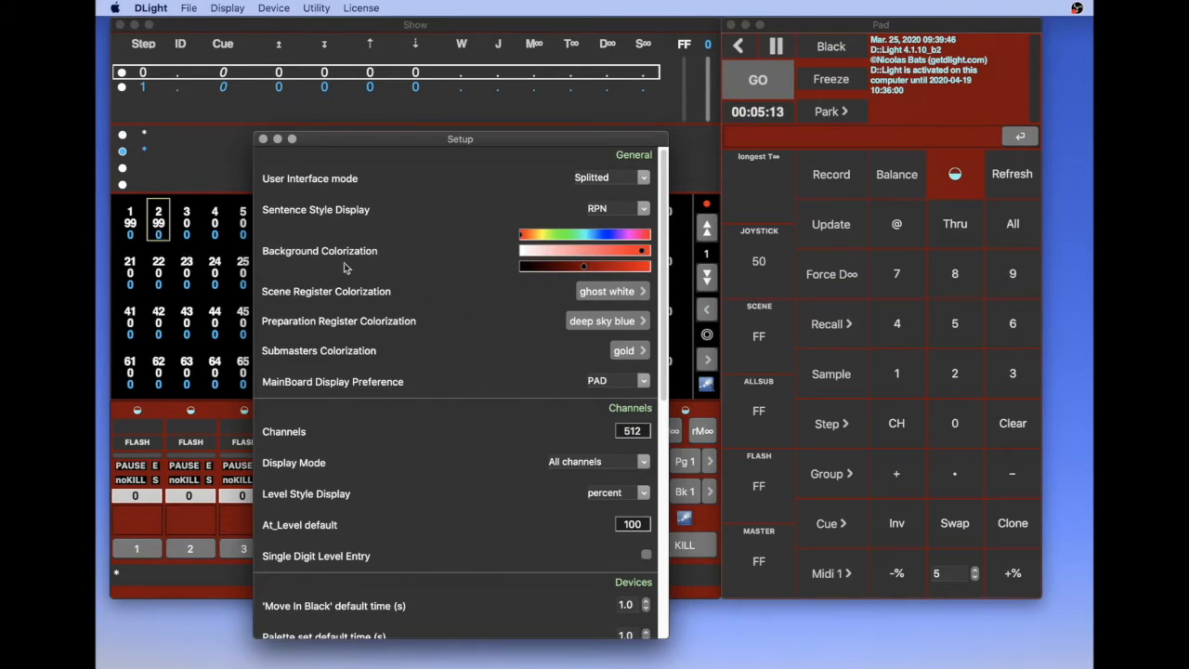
click(619, 294)
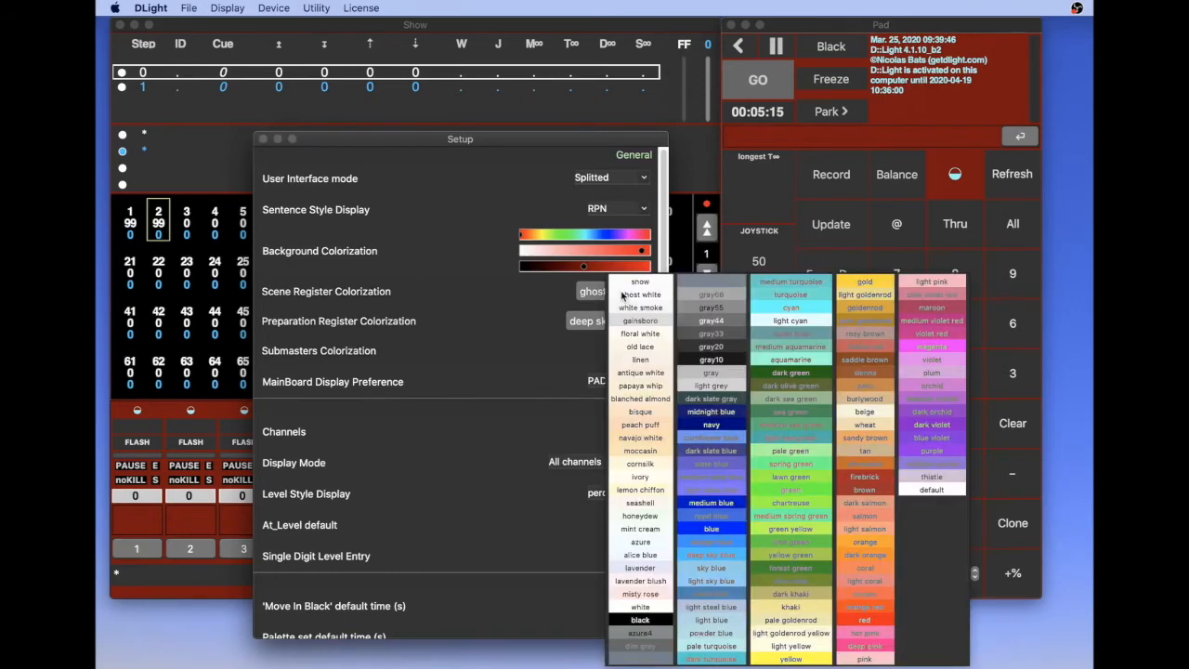
click(856, 648)
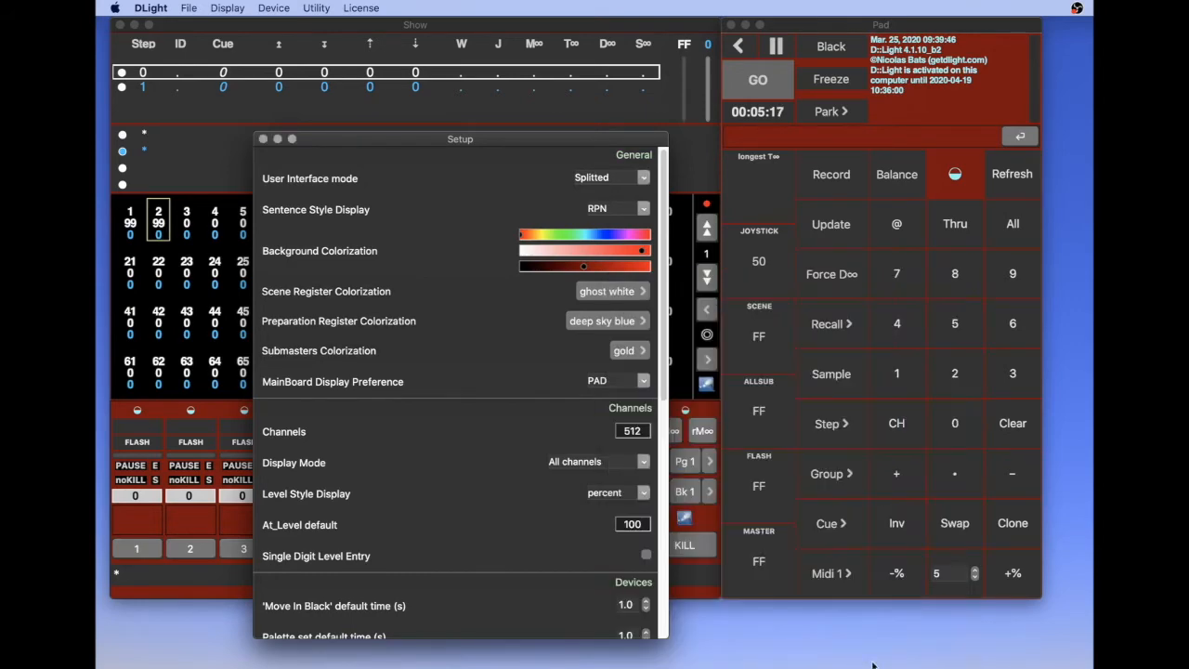
click(609, 291)
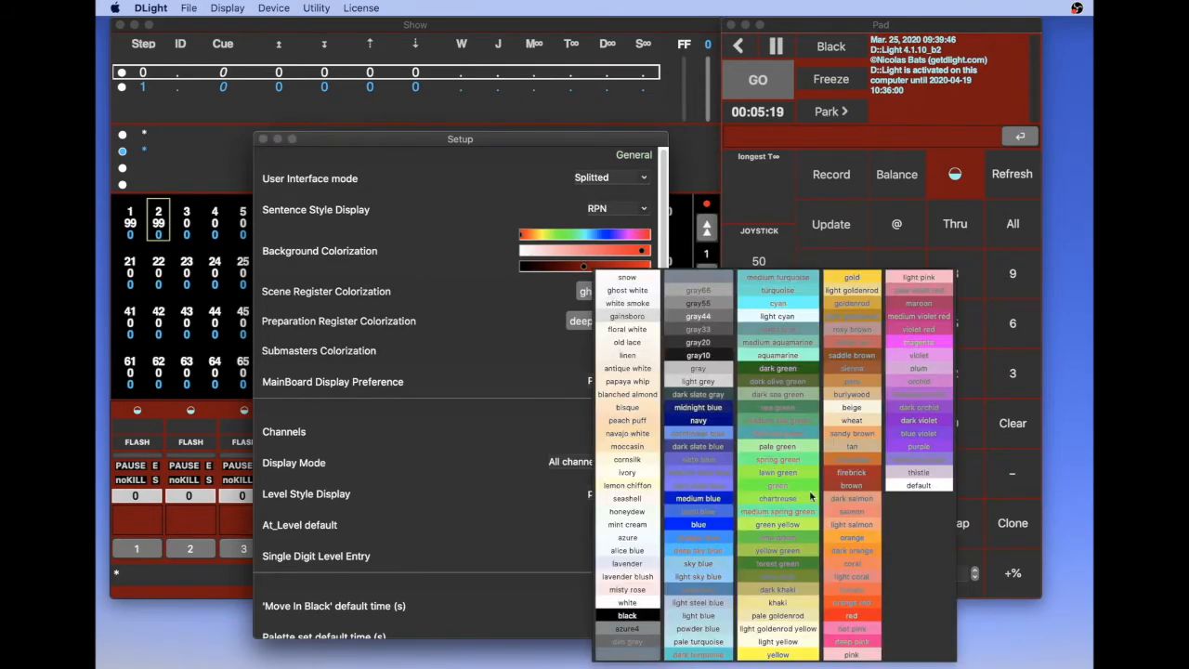
click(871, 616)
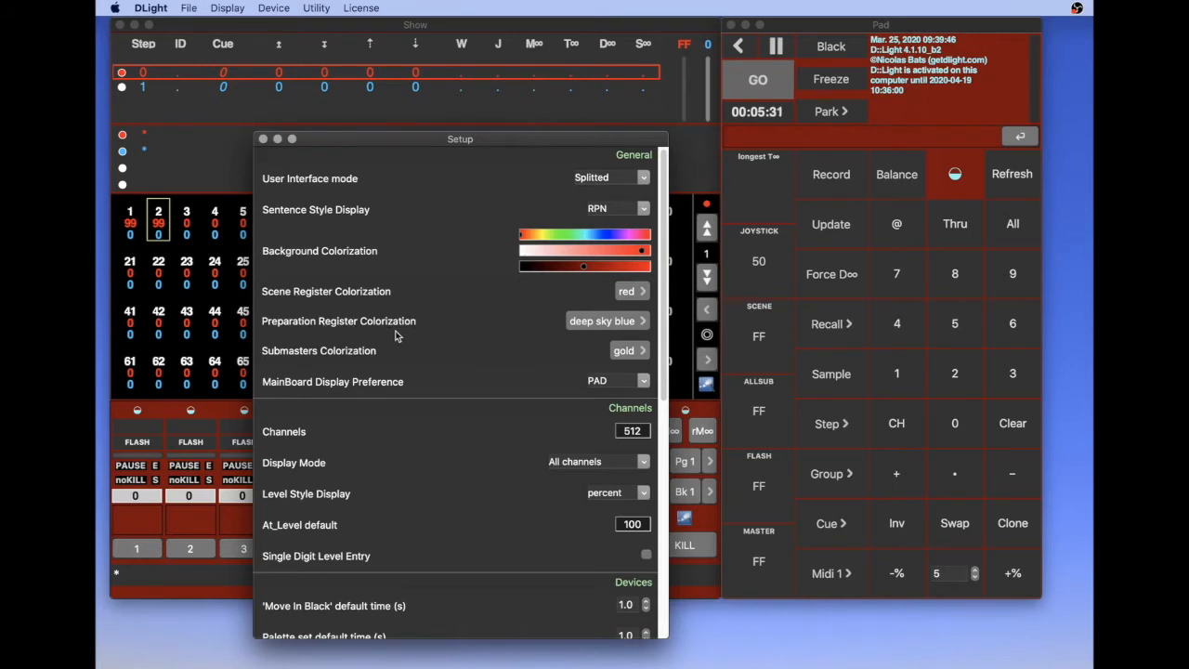
click(601, 323)
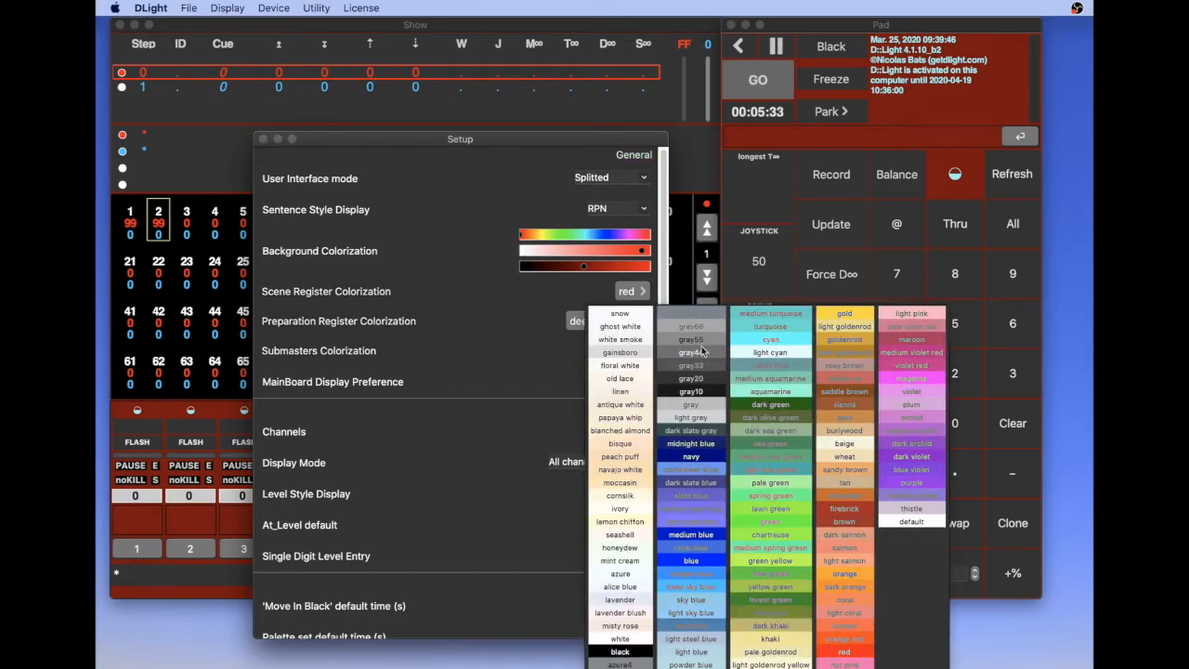
click(771, 340)
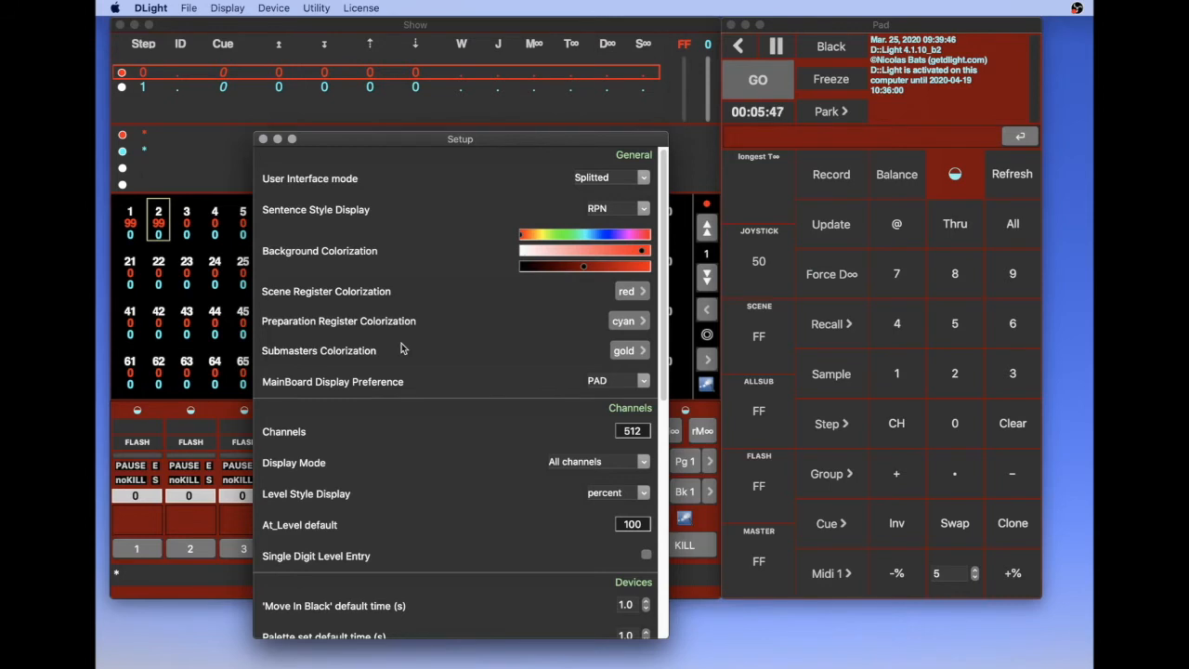
Place Setup clear of the channel grid and set the number of channels to 50.
scroll(402, 348, down, 5)
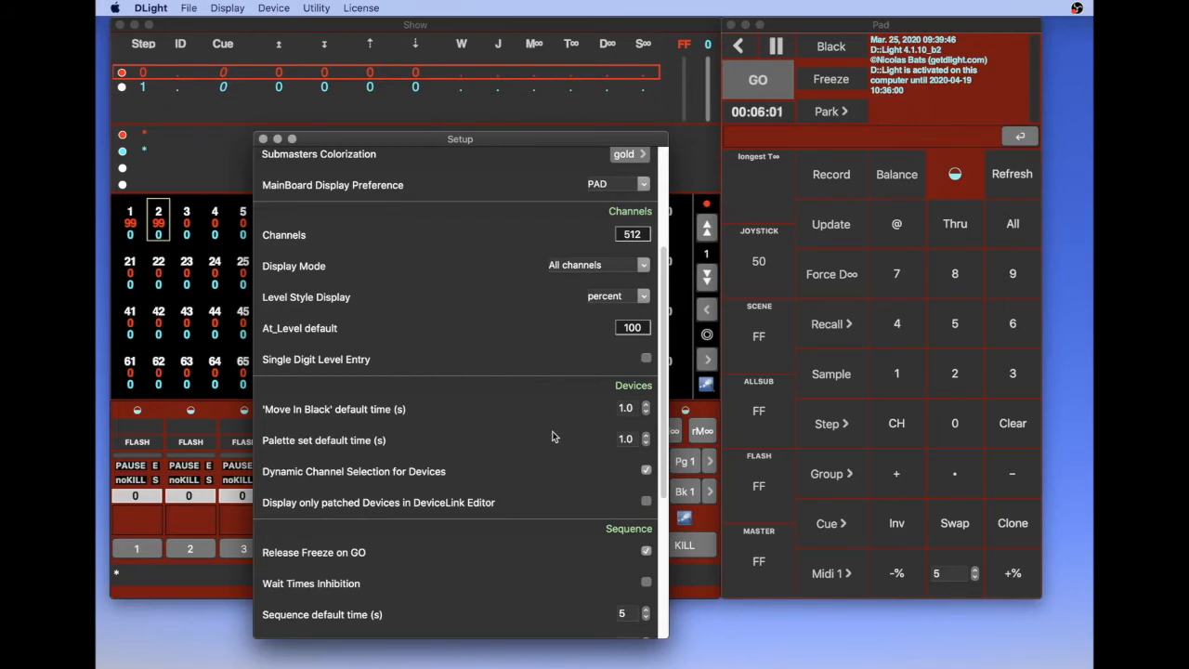
scroll(553, 436, down, 2)
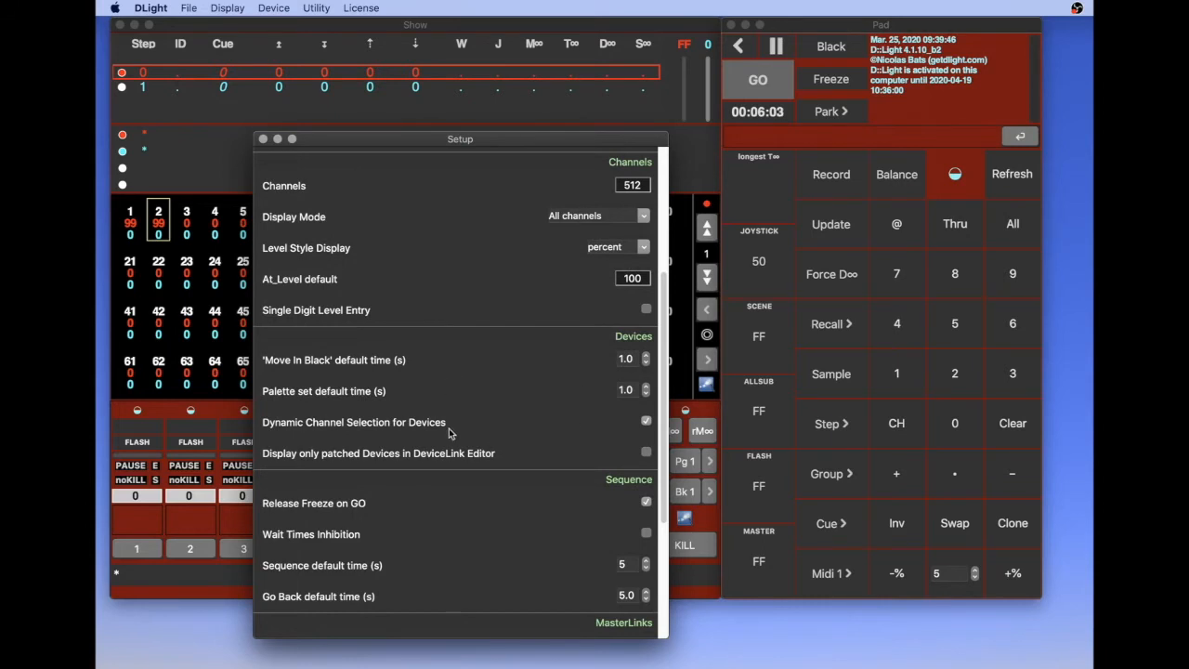
scroll(478, 451, down, 8)
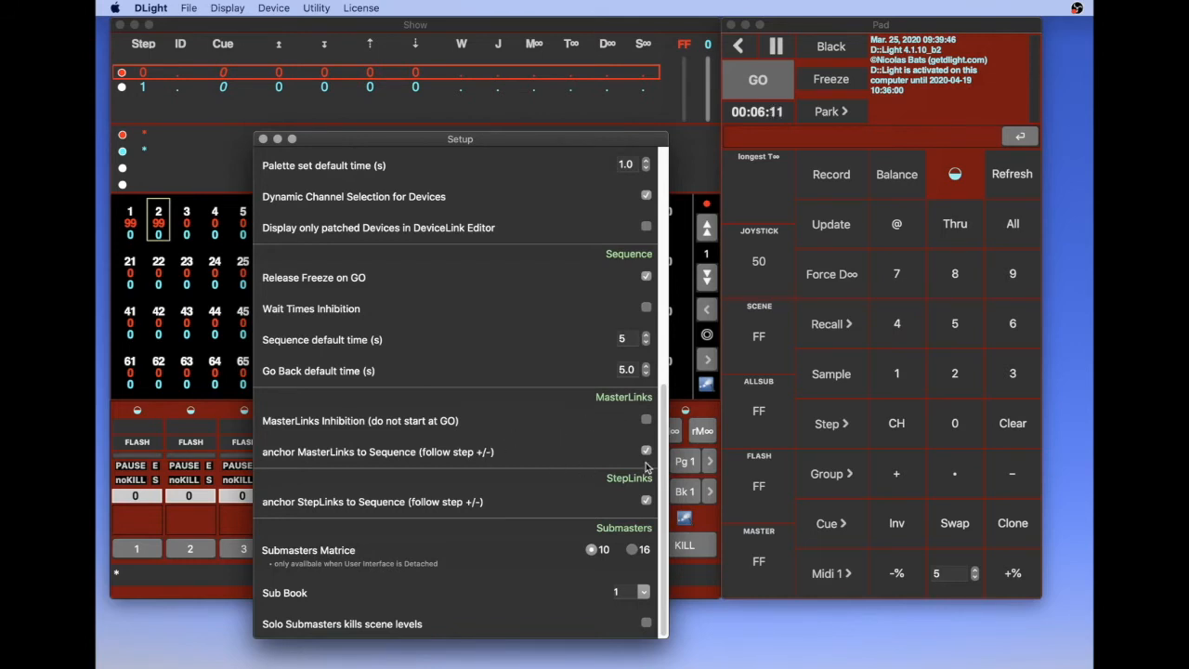
scroll(532, 397, up, 6)
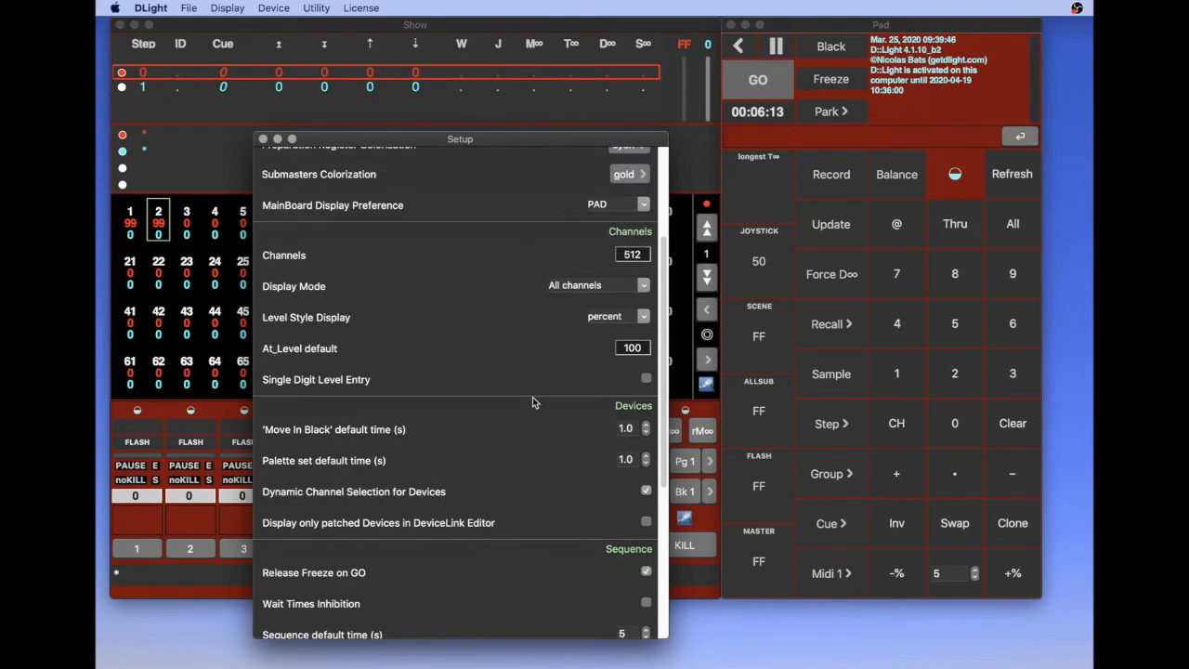
scroll(533, 402, up, 1)
scroll(532, 402, up, 1)
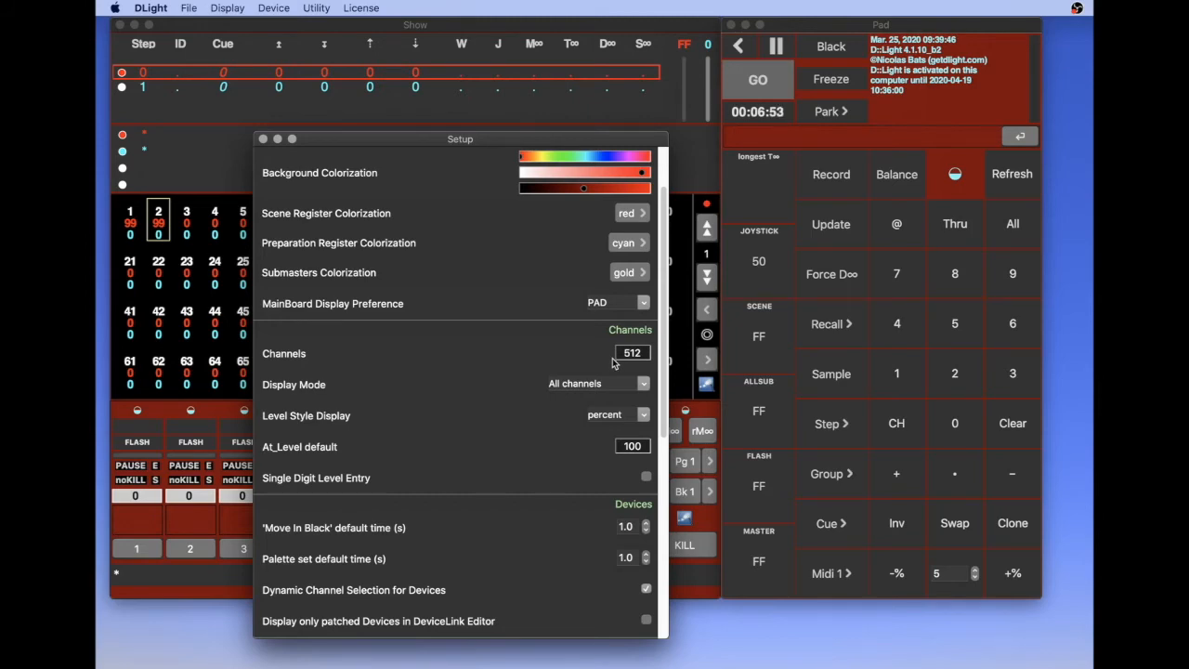
drag(537, 143, 923, 106)
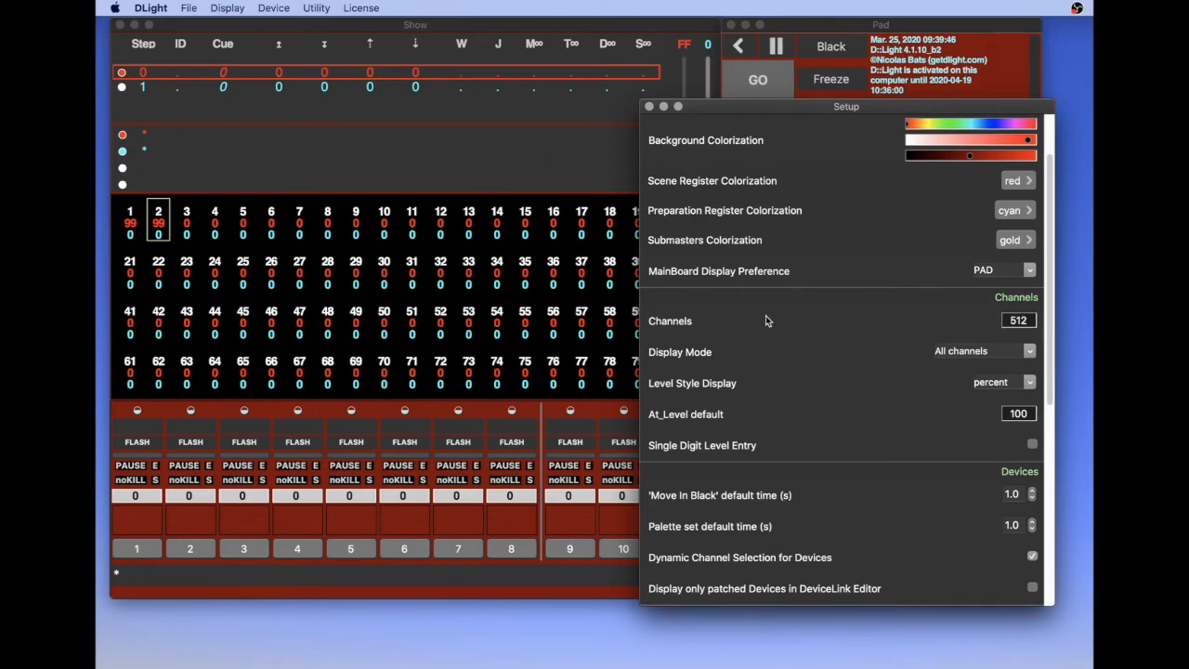
click(1030, 321)
key(BackSpace)
key(BackSpace)
key(BackSpace)
text(50)
key(Return)
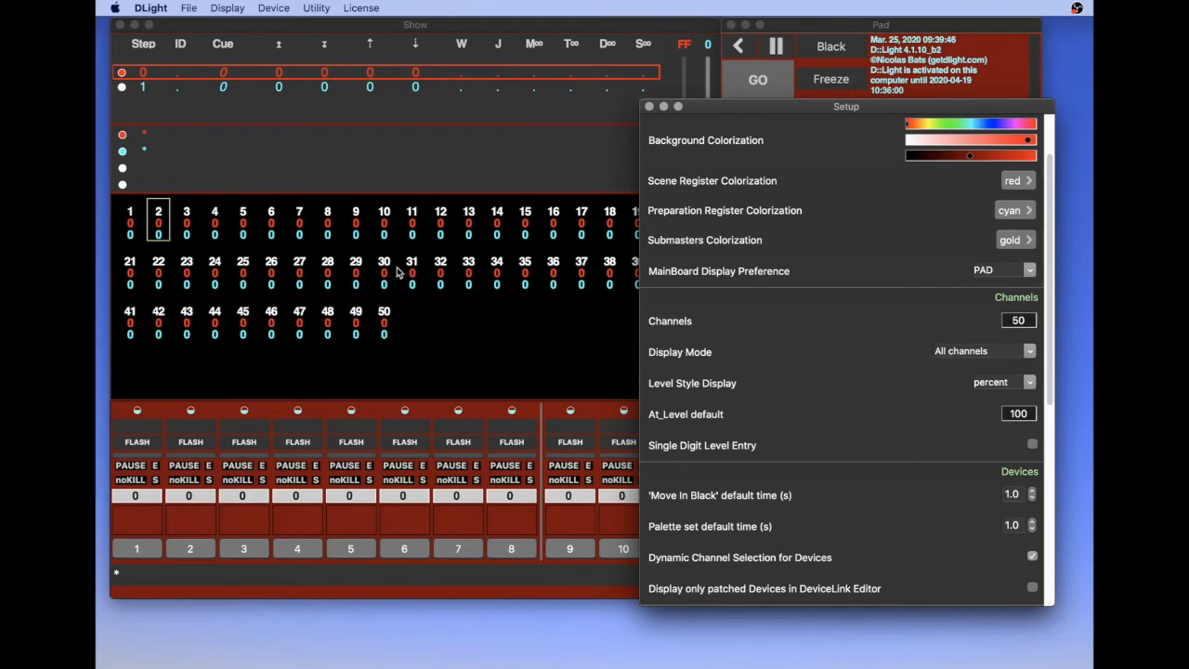
Set the channel Display Mode to only Used channels and accept the confirmation with apply enabled.
click(970, 353)
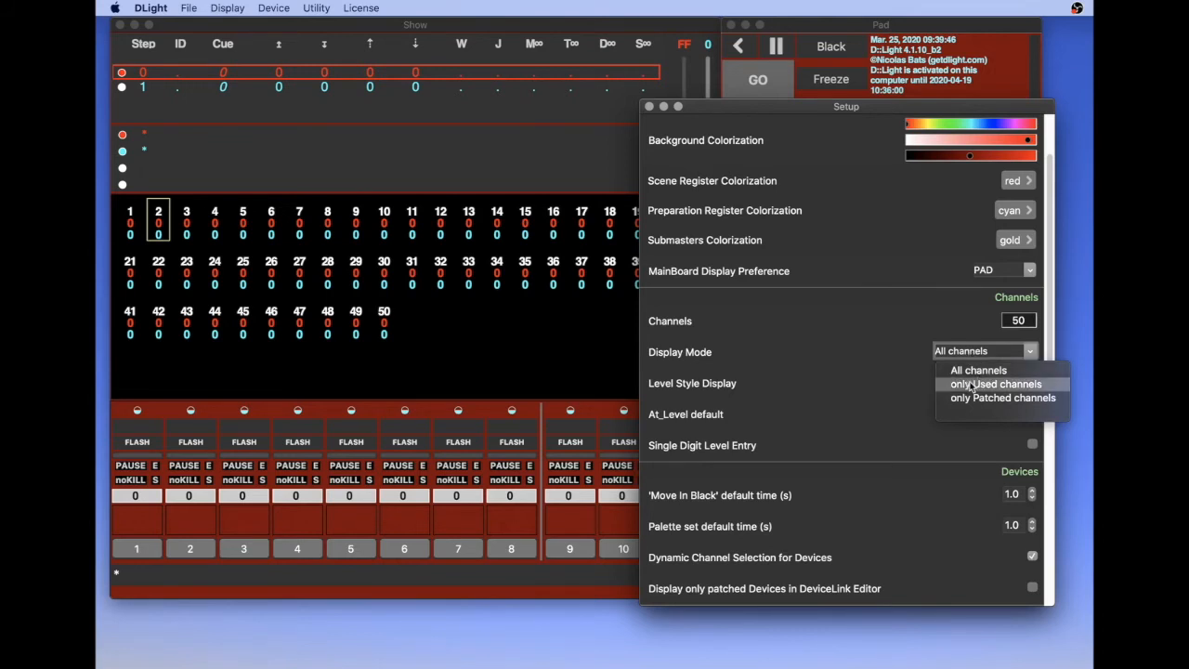
click(988, 386)
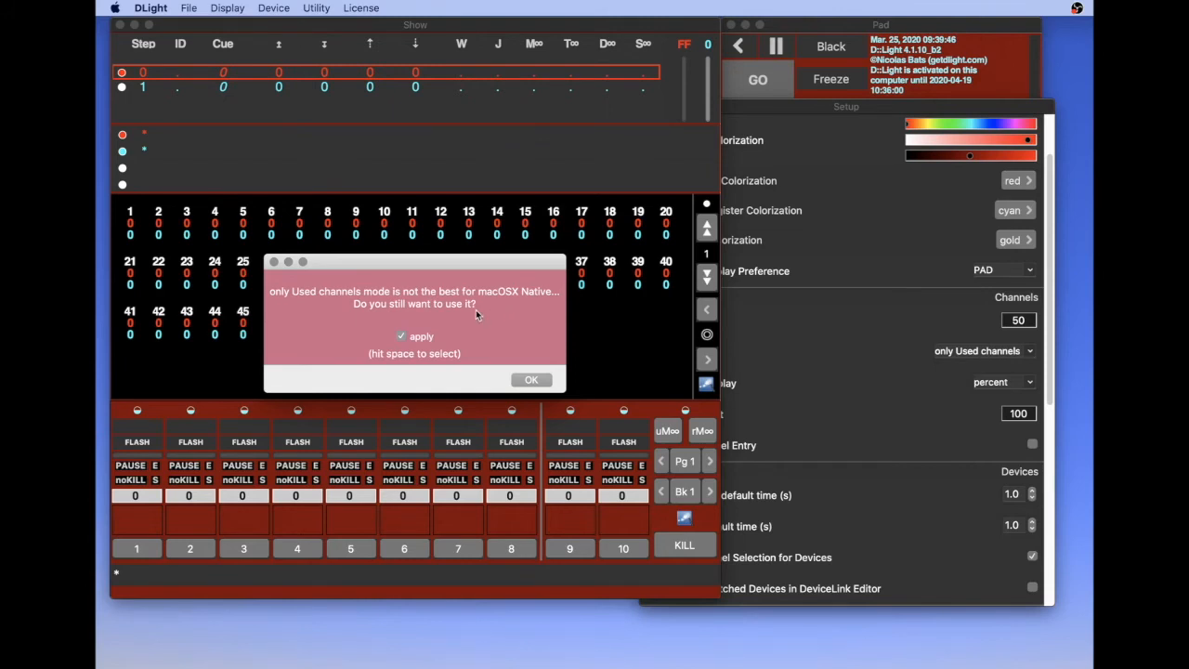
click(402, 337)
click(402, 337)
click(531, 379)
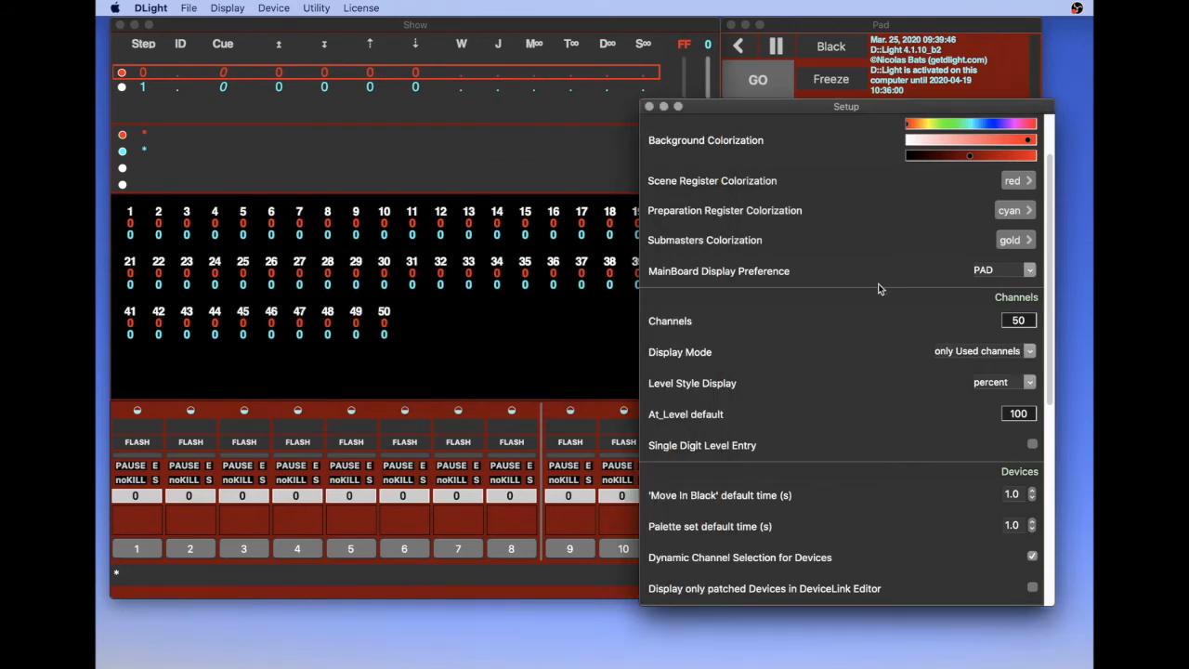
Set the channel Display Mode to only Patched channels.
click(967, 353)
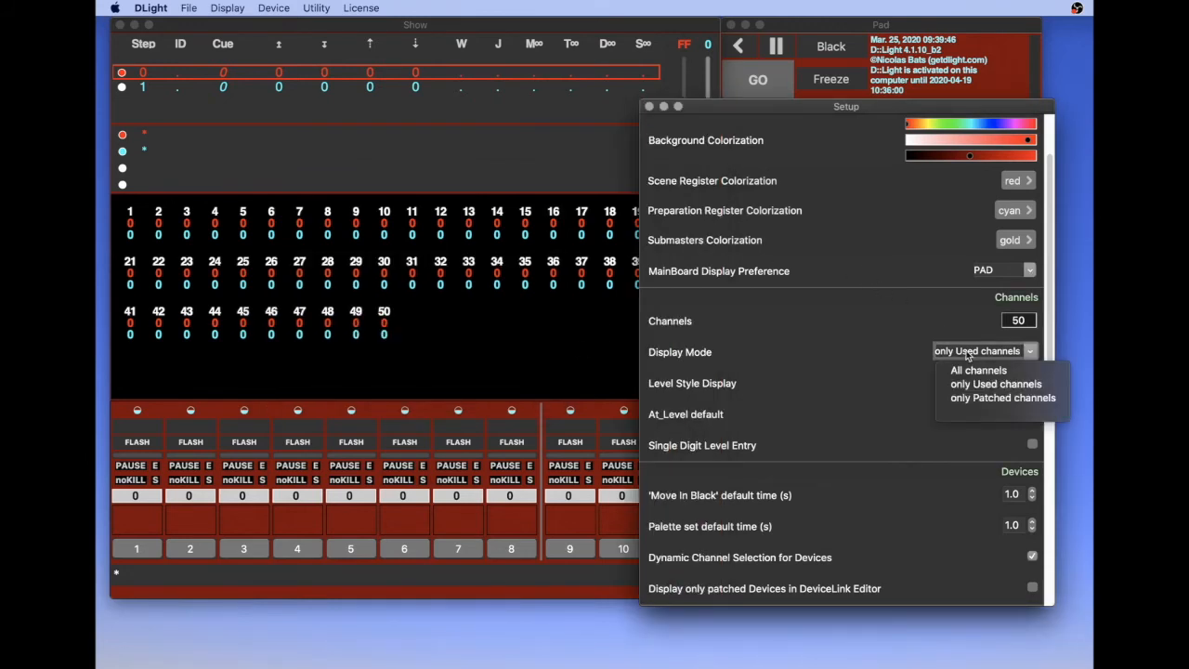
click(975, 398)
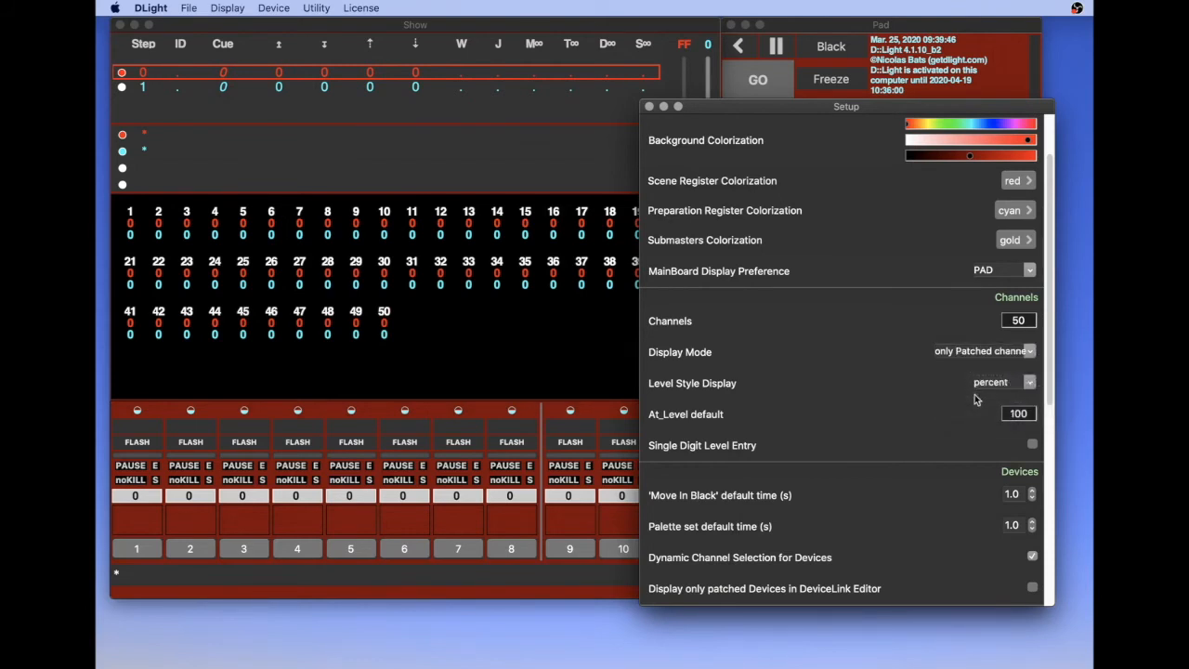
click(484, 340)
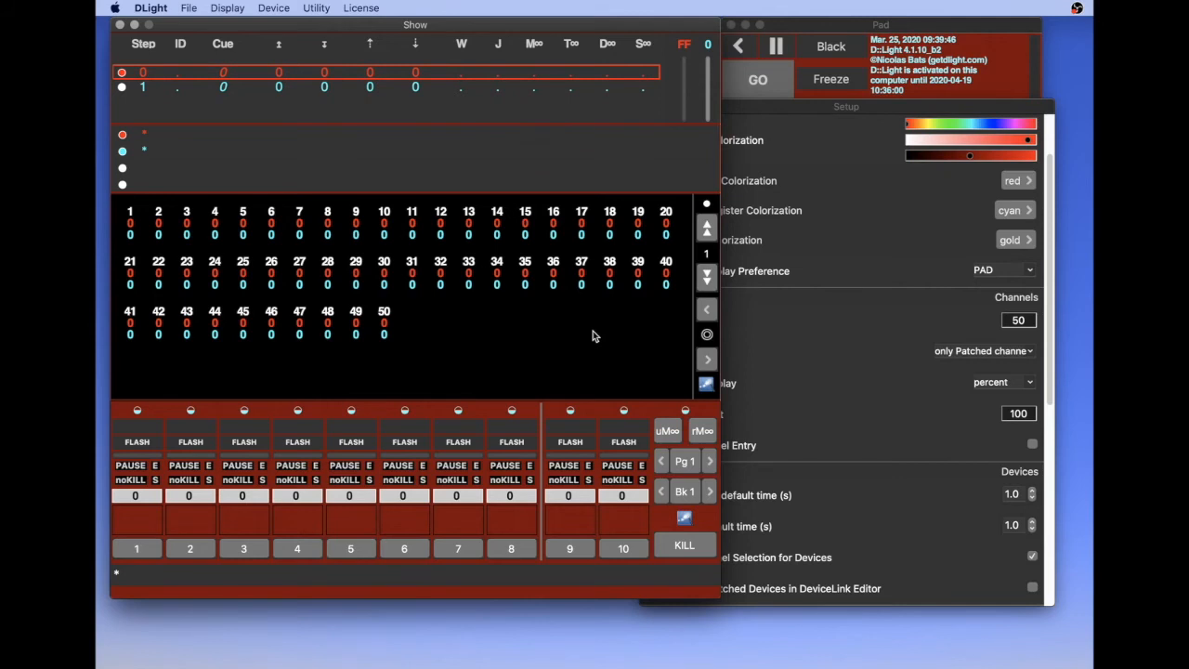
click(865, 318)
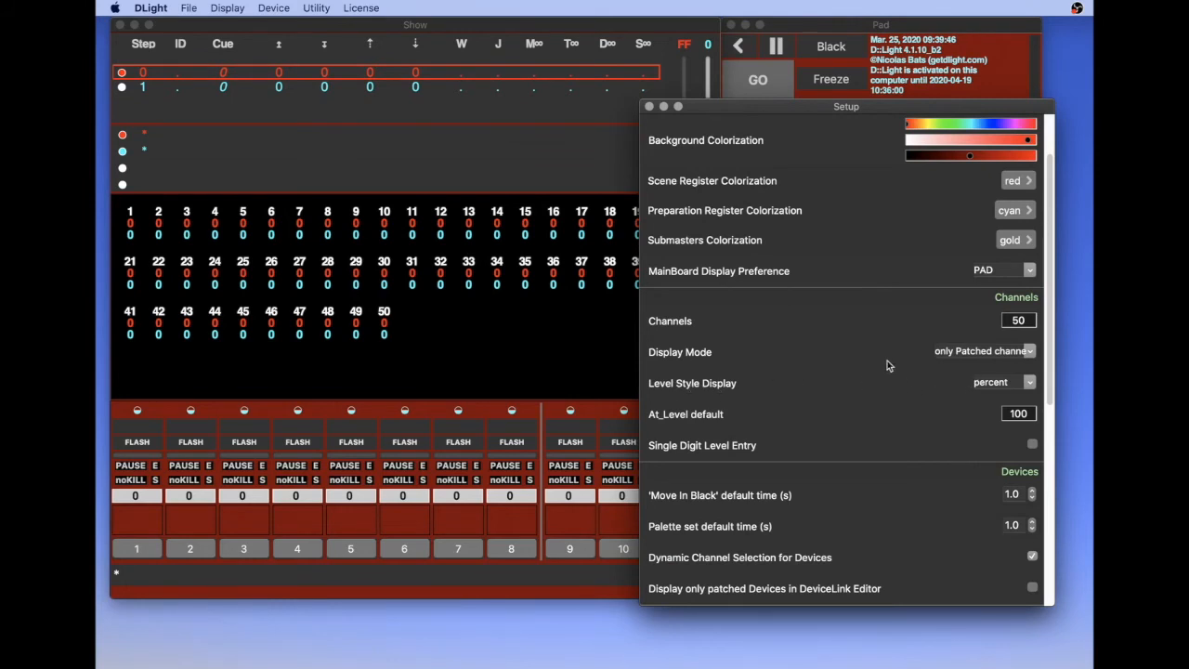
Adjust channel 14's level directly in the channel grid and set the Level Style Display to real.
click(497, 231)
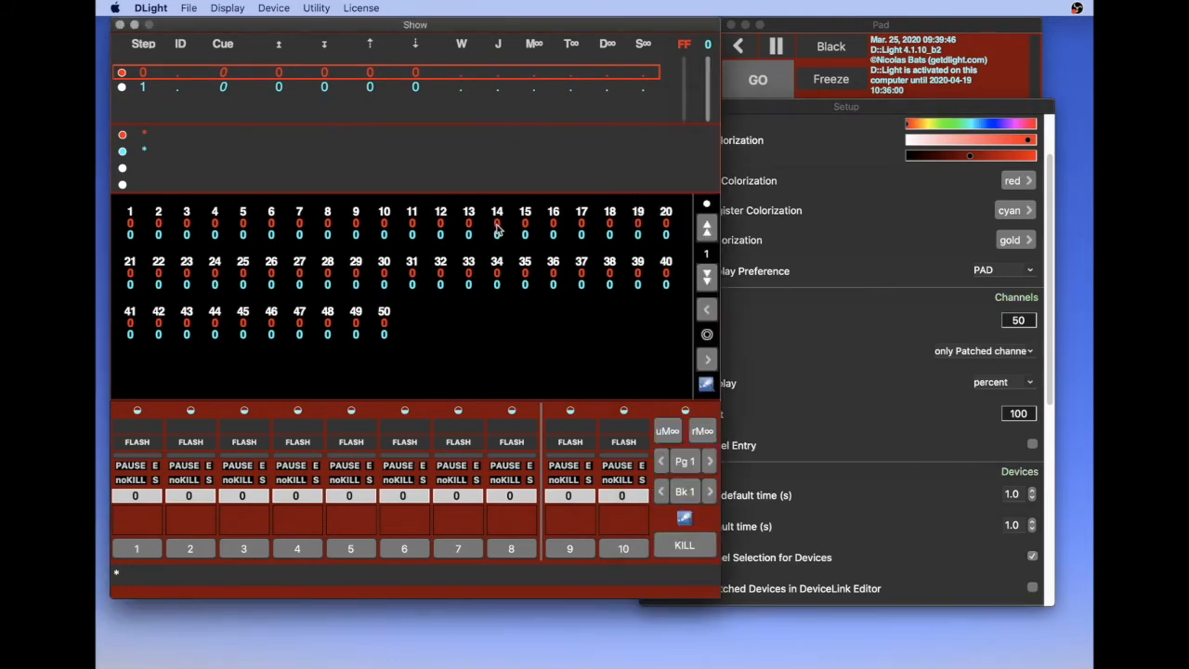
drag(496, 230, 498, 122)
drag(502, 226, 500, 271)
click(875, 310)
click(1012, 385)
click(999, 415)
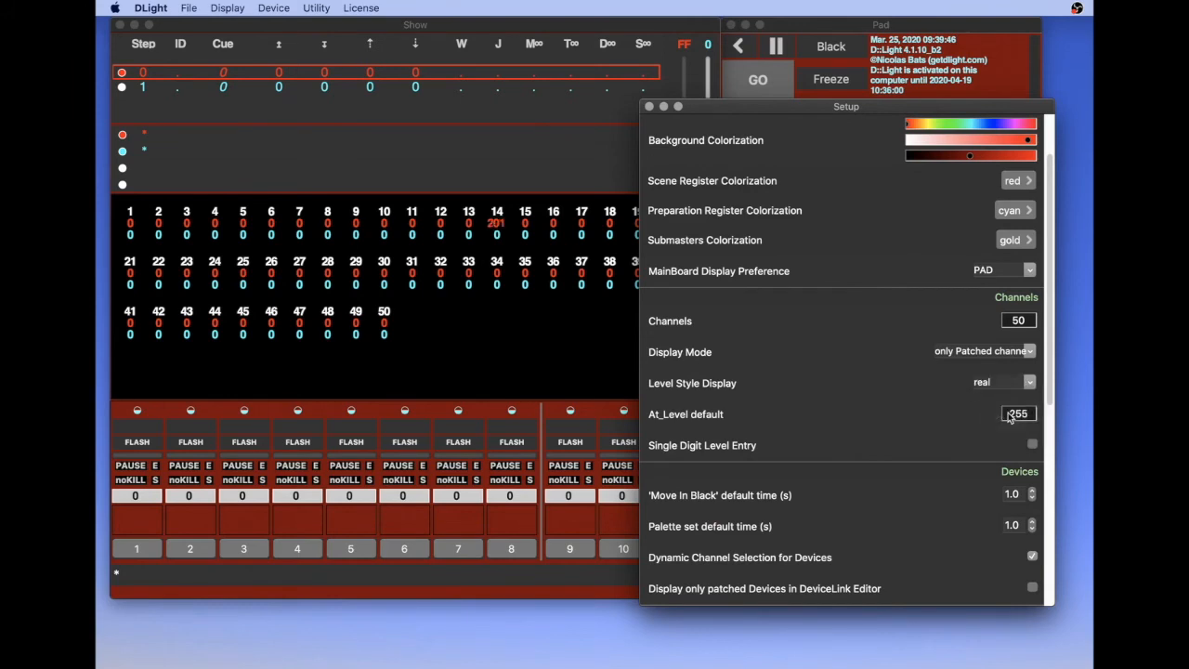
Vary channel 14's level in the grid, finishing at 1, and set the Level Style Display back to percent.
click(511, 322)
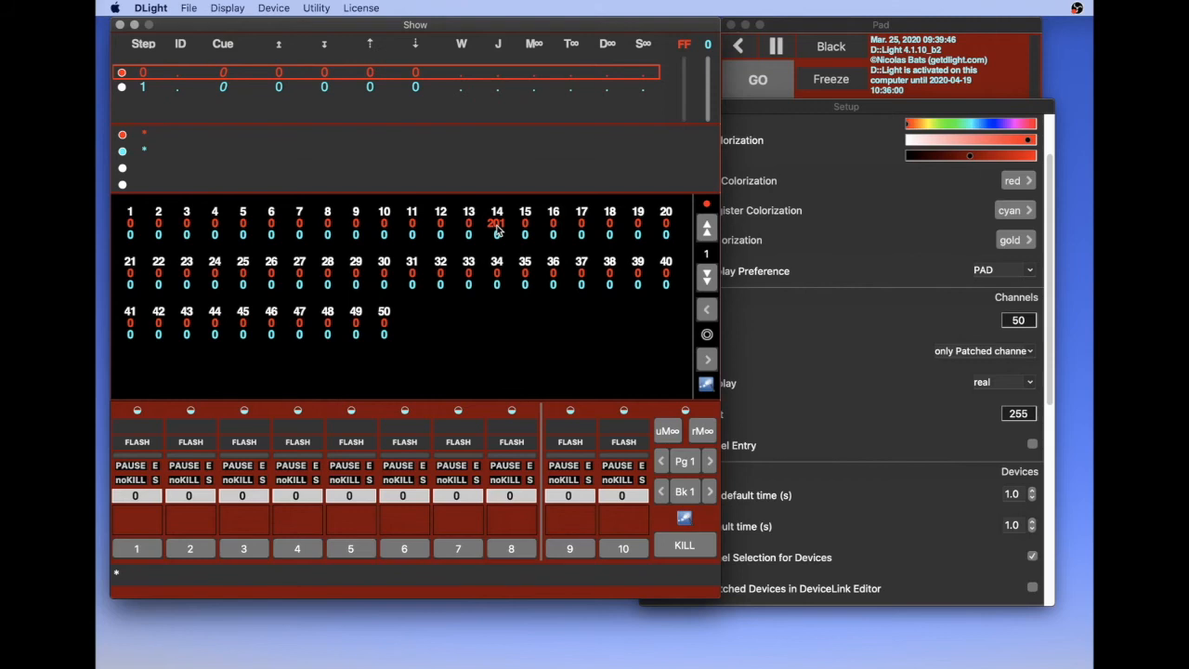
drag(497, 231, 489, 425)
drag(497, 465, 455, 227)
drag(496, 227, 481, 439)
click(1001, 385)
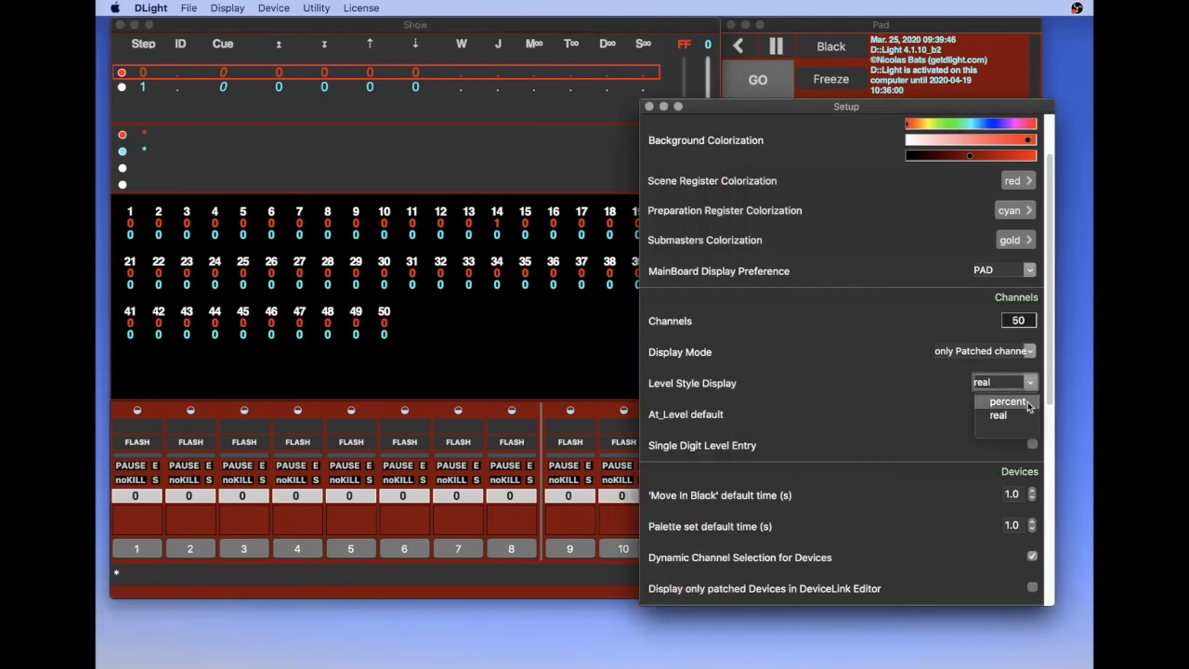
click(1028, 407)
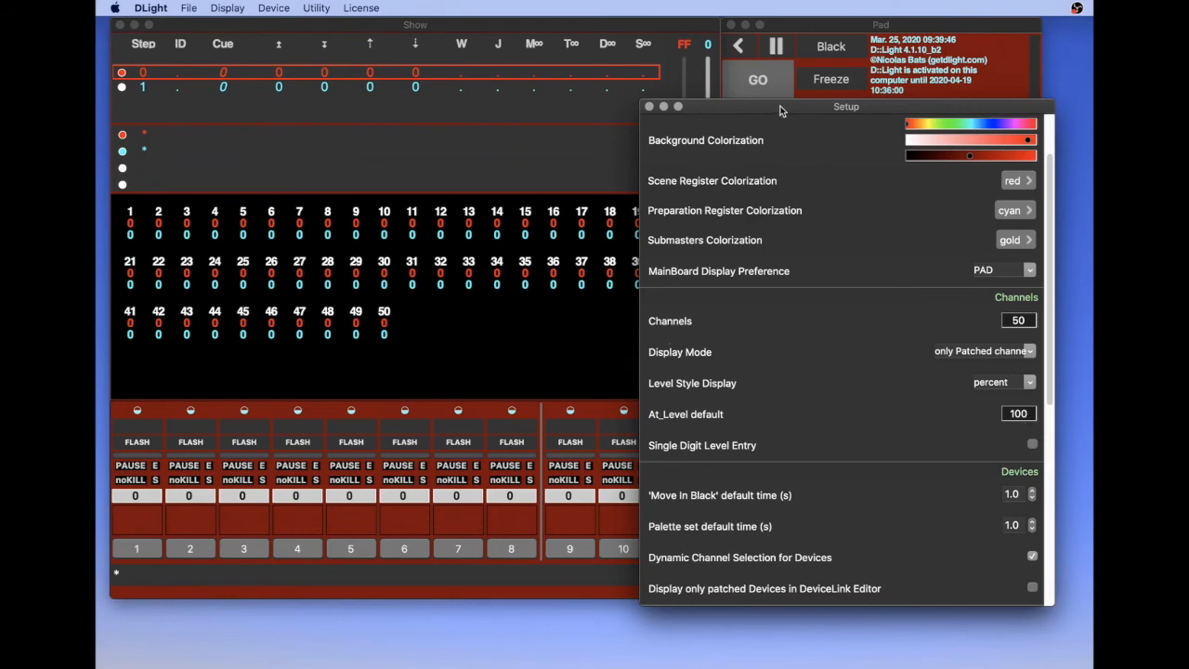
Uncover the channel grid and set channel 15 to full (FF).
drag(780, 111, 825, 90)
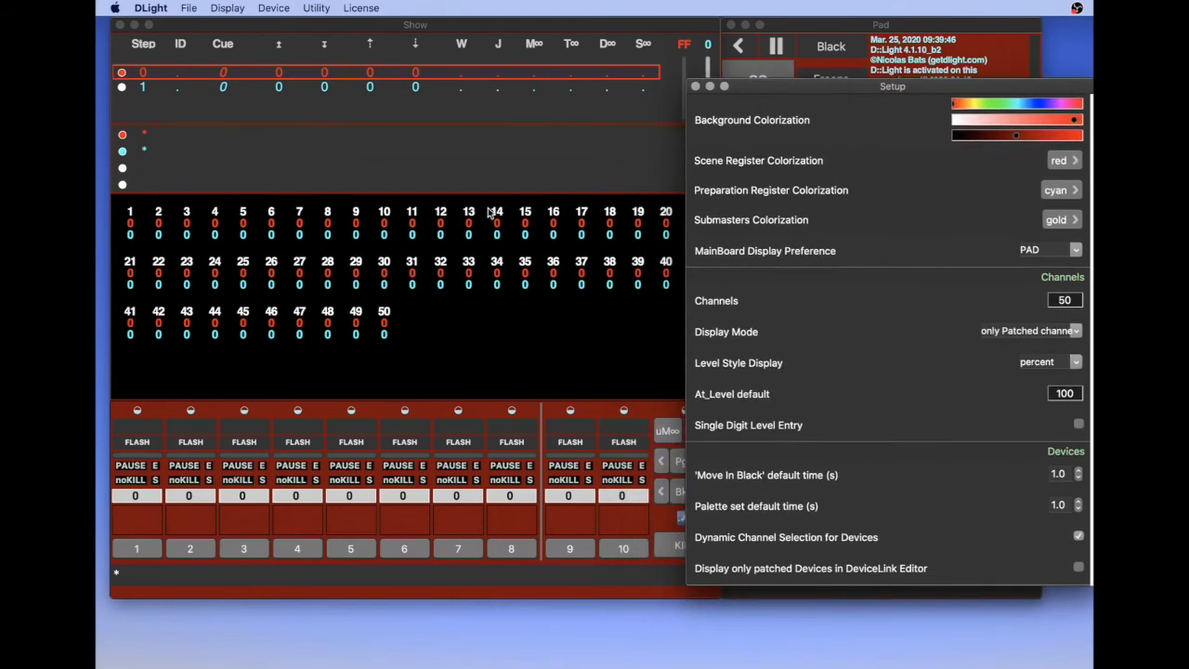
click(526, 214)
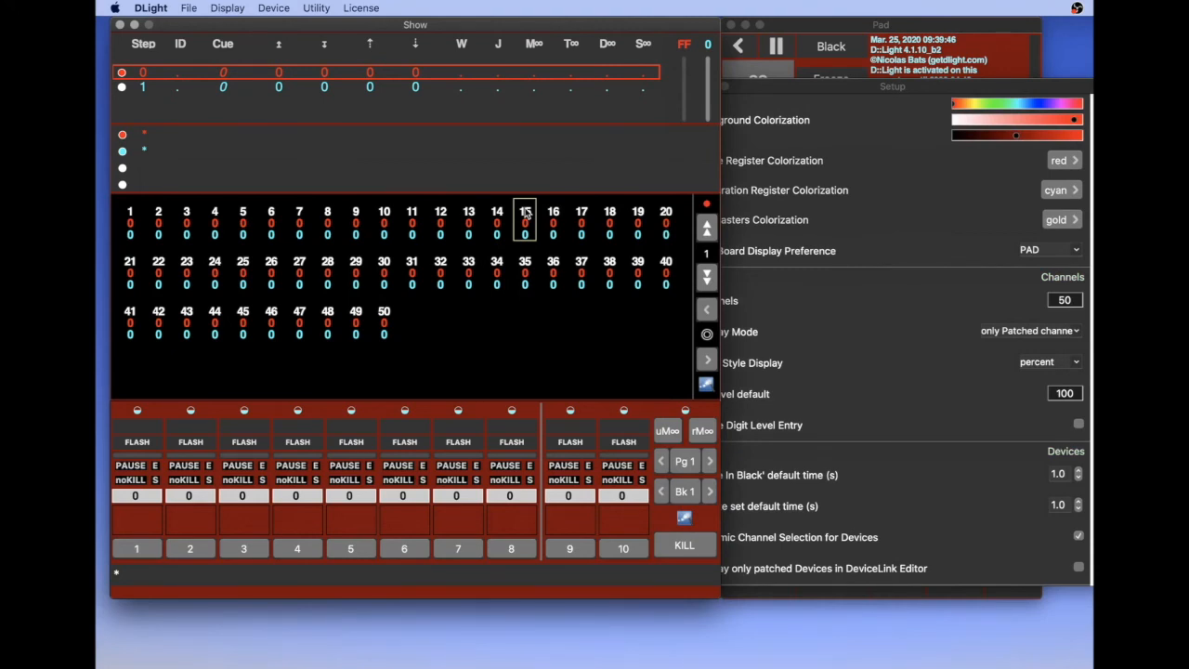
key(f)
Set the At_Level default to 80.
click(1074, 396)
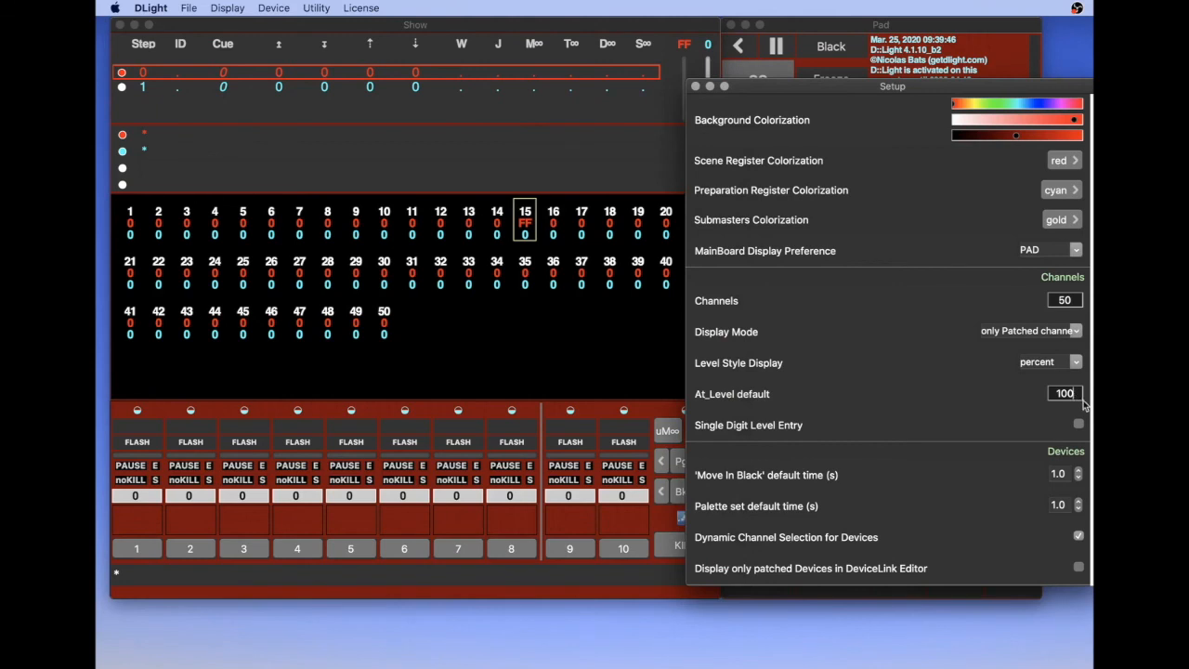
key(BackSpace)
key(BackSpace)
key(BackSpace)
text(80)
Select channels 18 through 20 and bring them to the default At level of 80.
click(591, 197)
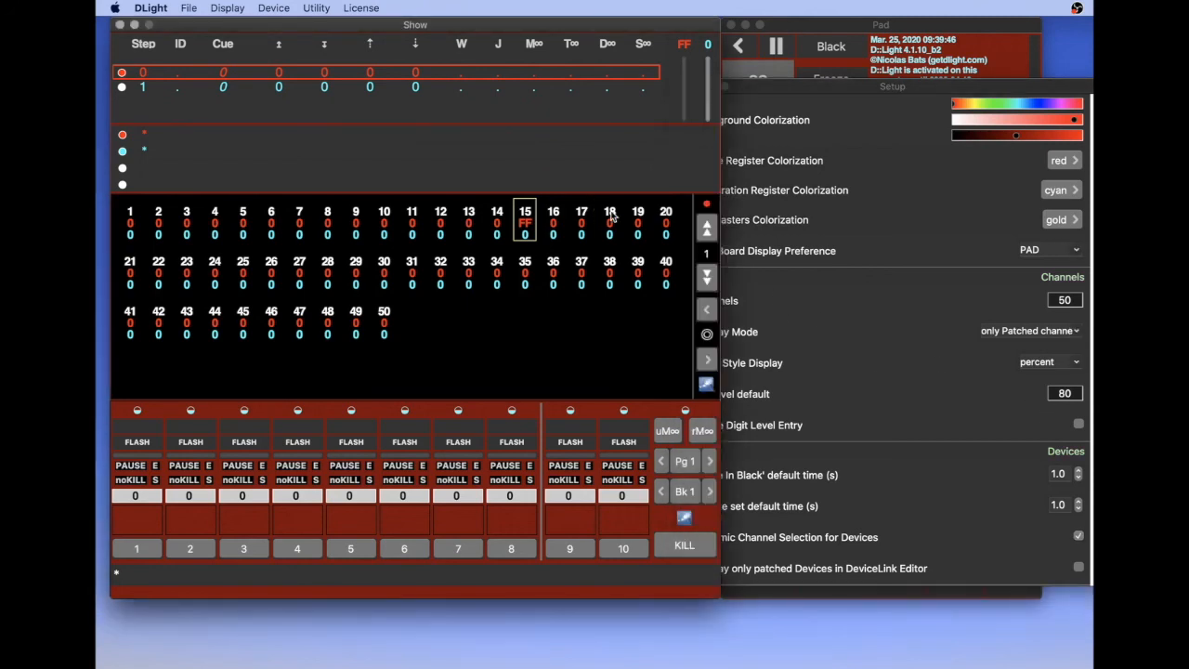
click(611, 216)
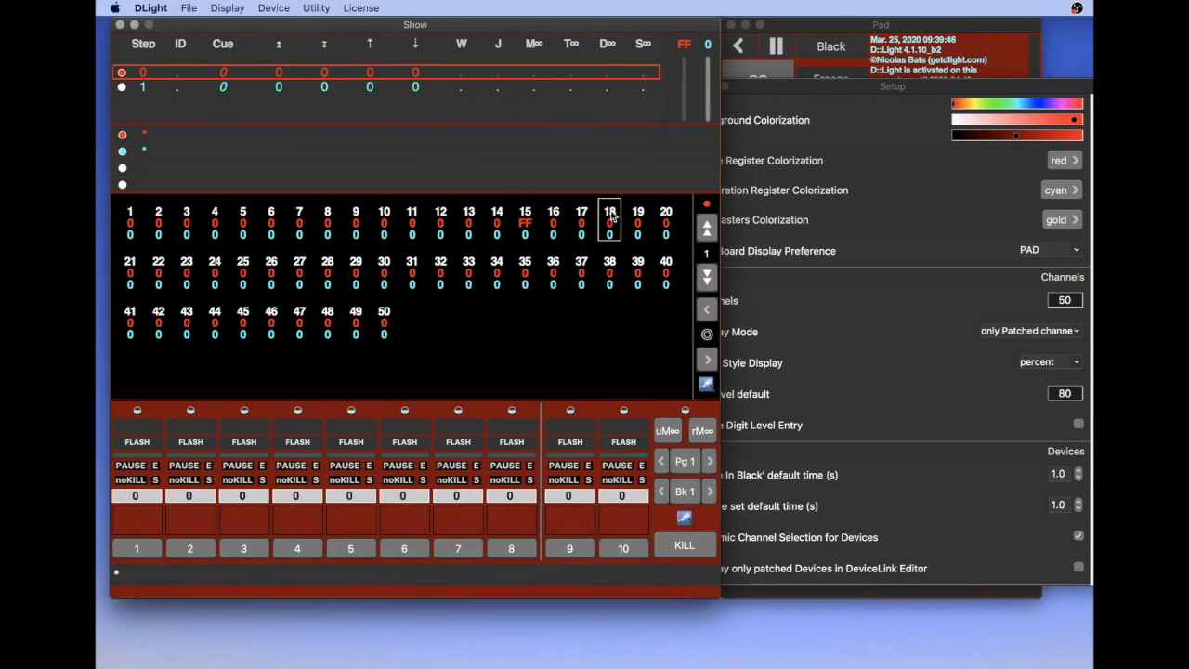
shift+click(666, 214)
key(l)
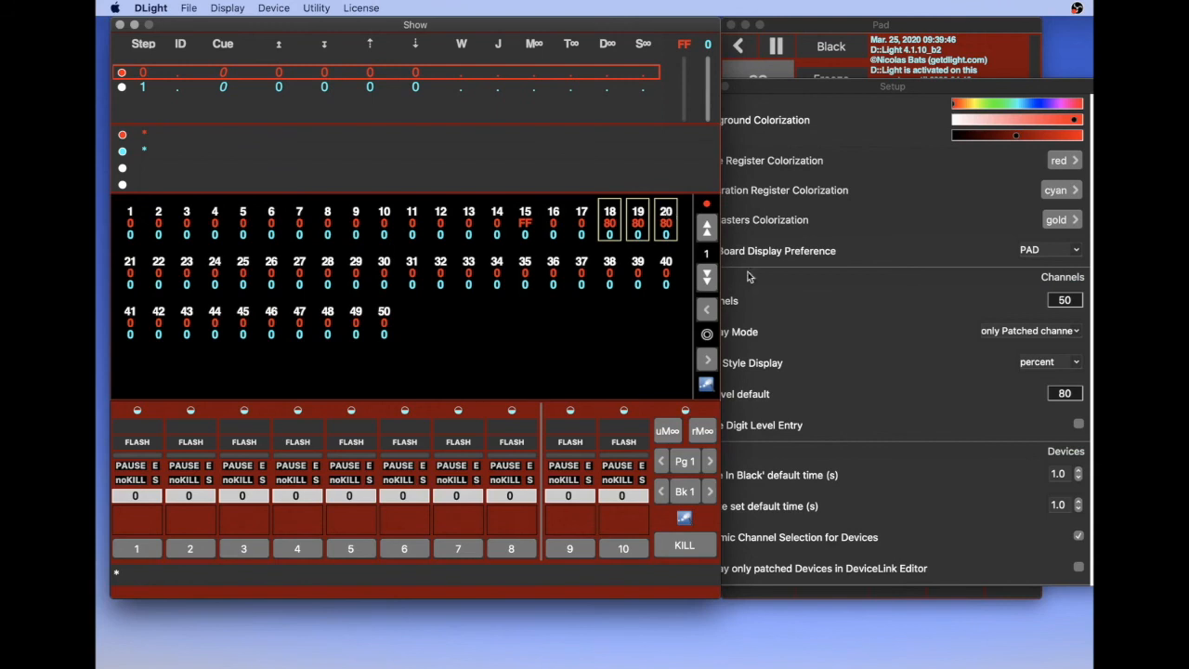
Review the Setup sections down to Submasters and close the Setup window.
click(846, 369)
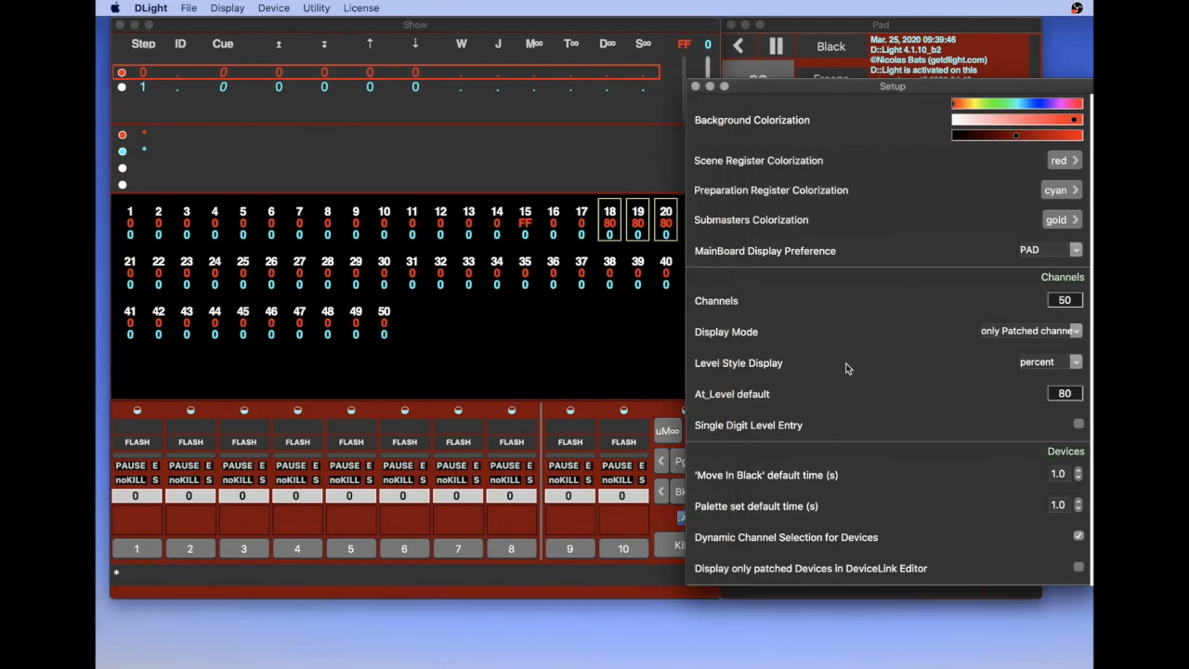
scroll(847, 369, down, 5)
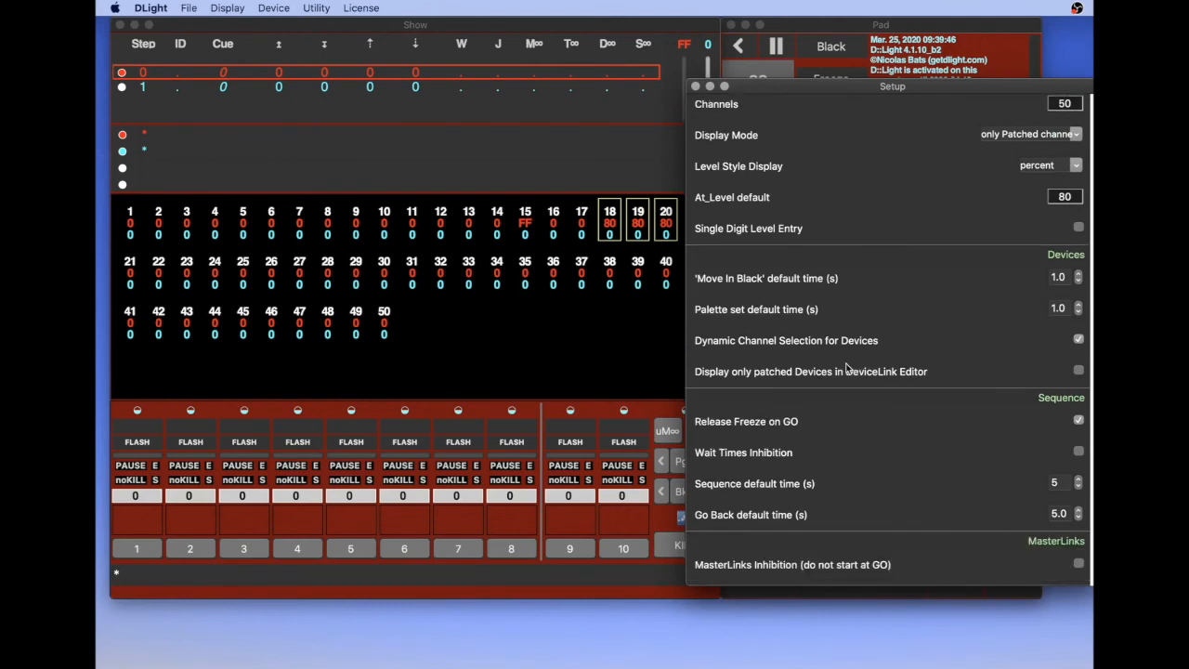
scroll(846, 368, down, 3)
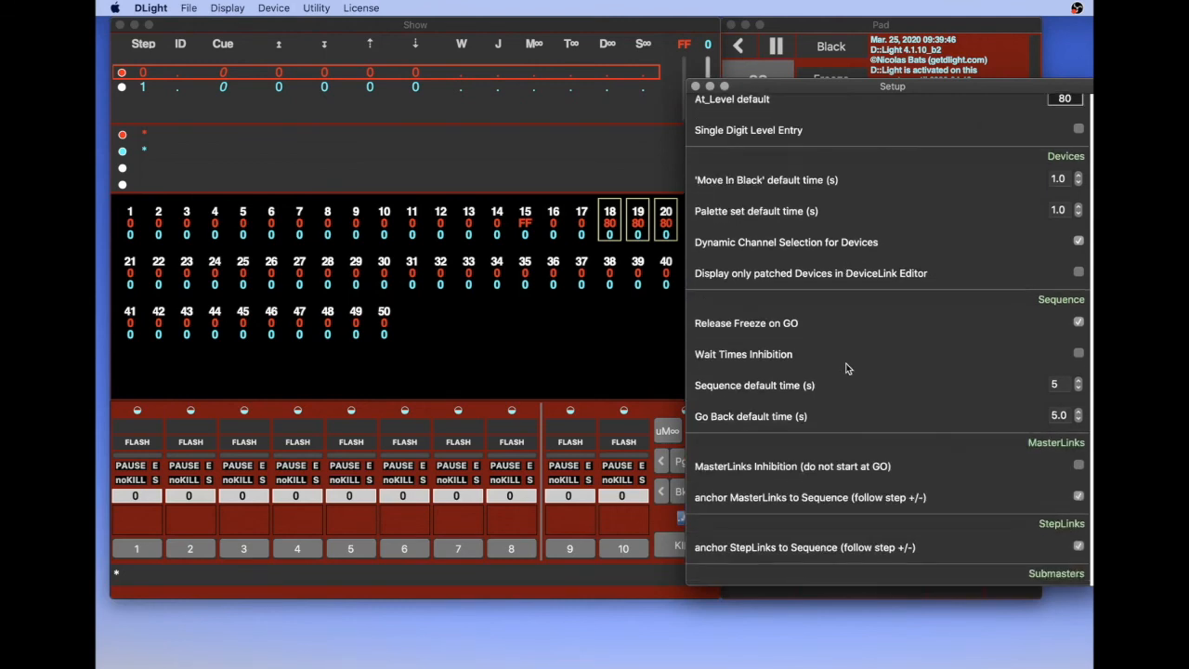
scroll(847, 368, down, 3)
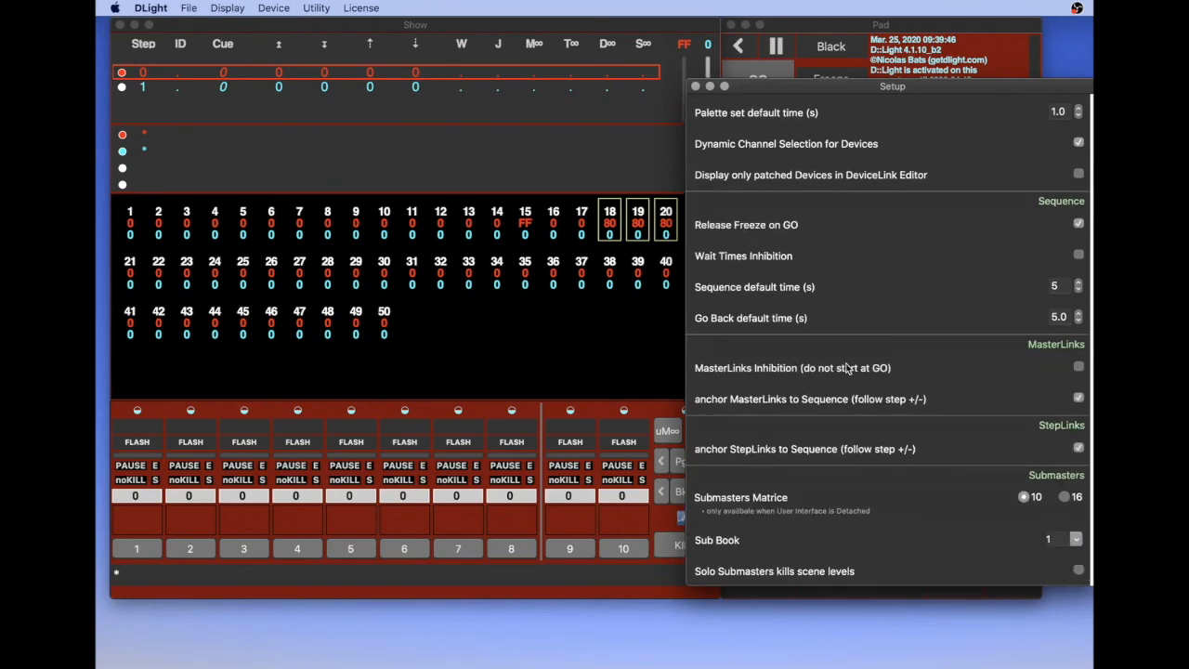
scroll(846, 369, up, 12)
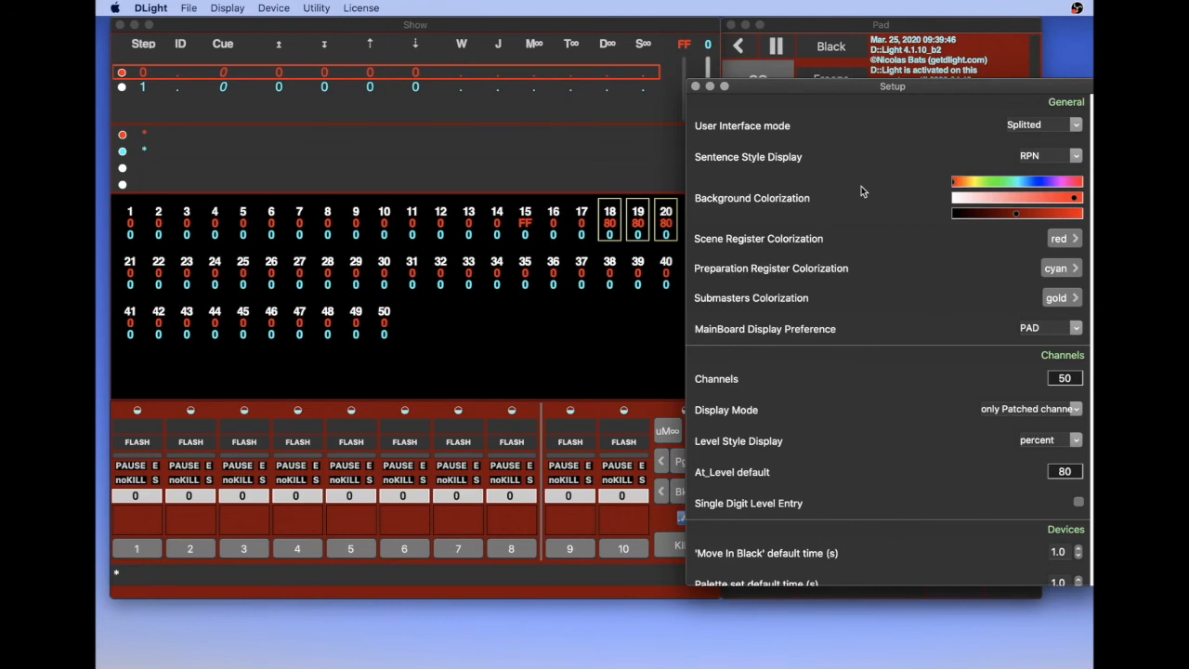
key(super+w)
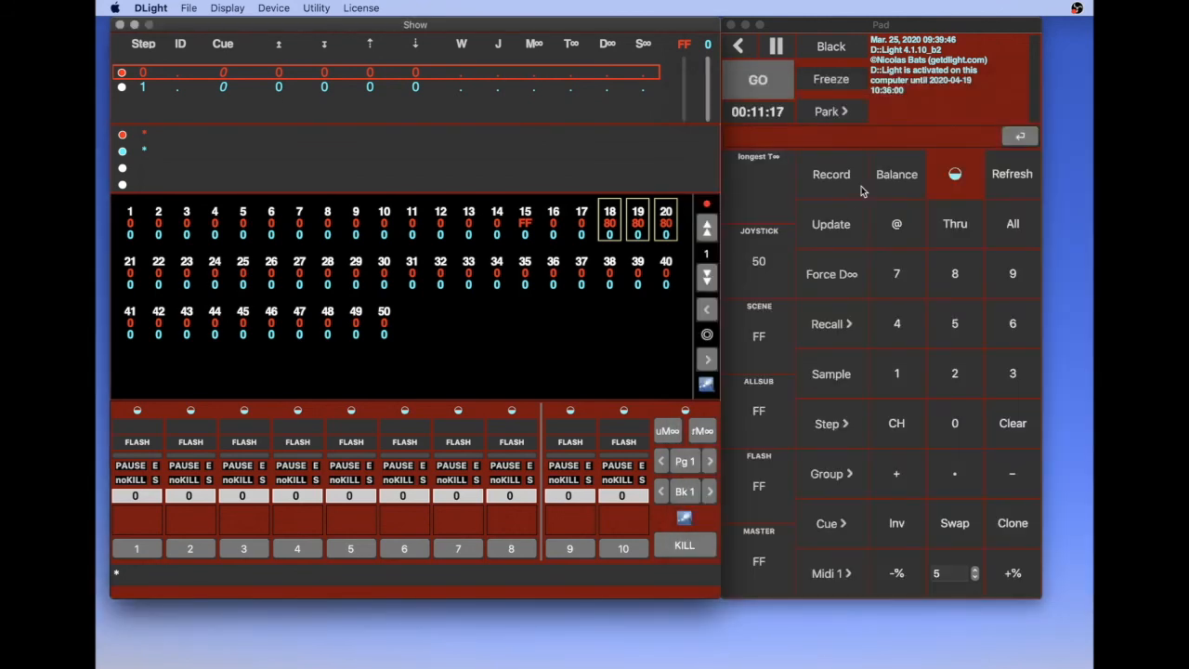